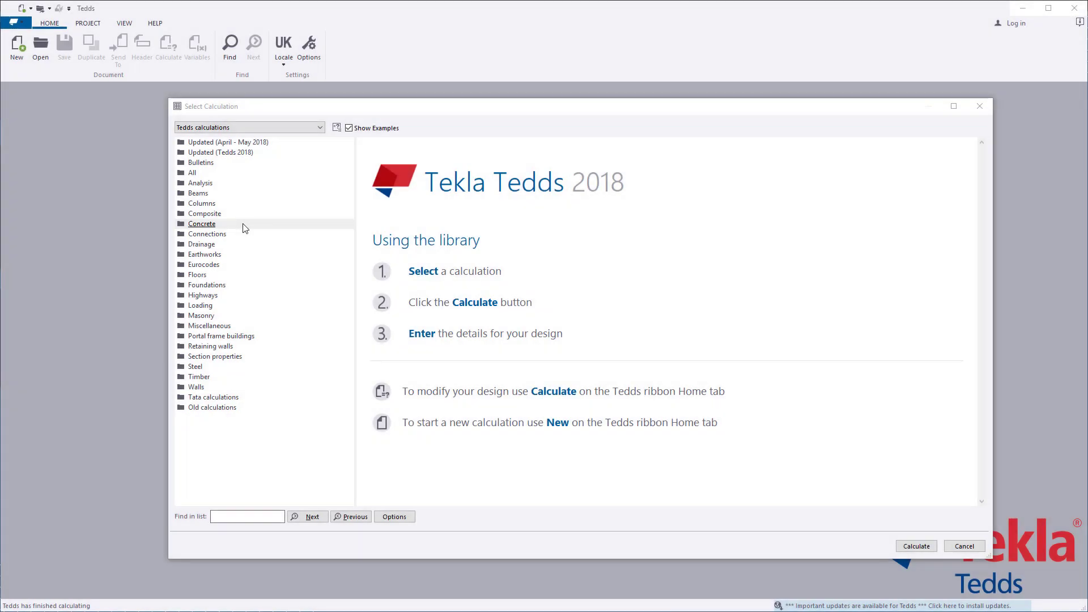
# - Select RC beam design (EN1992) under Concrete and display its Scope notes
pyautogui.click(245, 227)
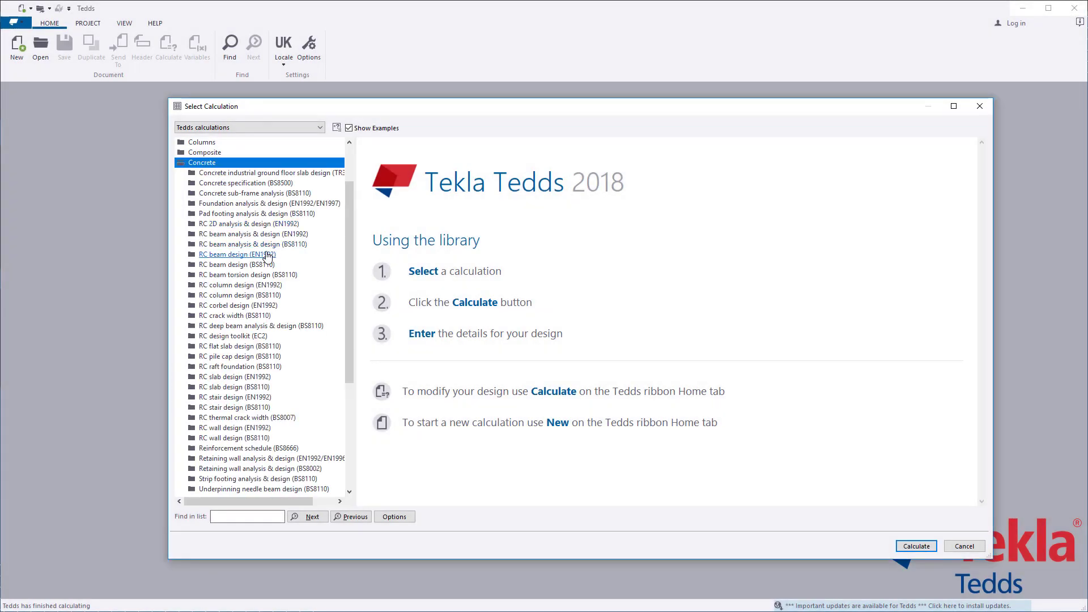
pyautogui.click(269, 256)
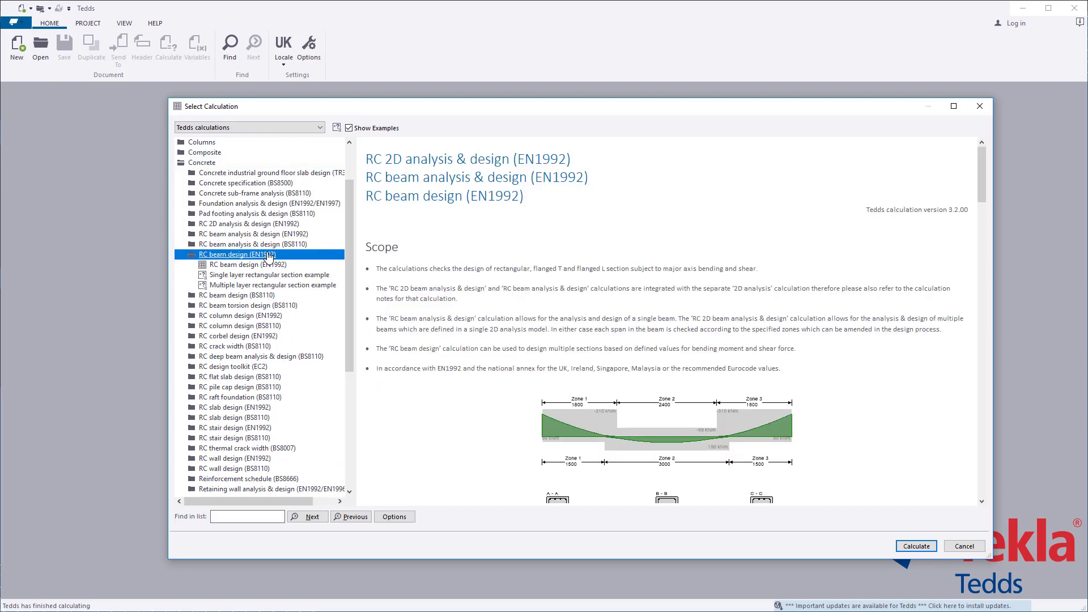
pyautogui.click(289, 266)
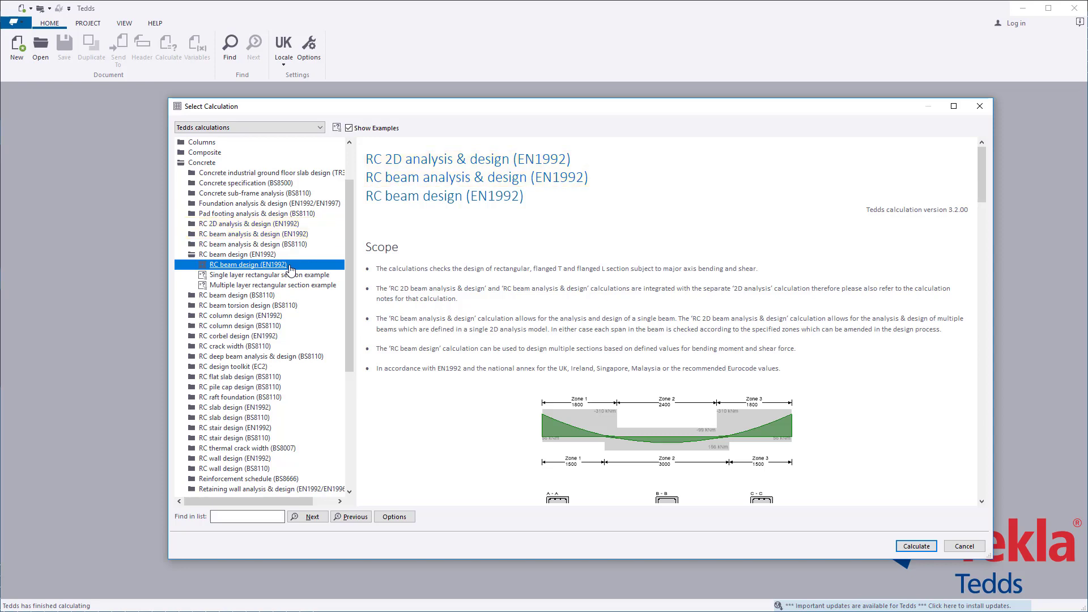
pyautogui.click(485, 259)
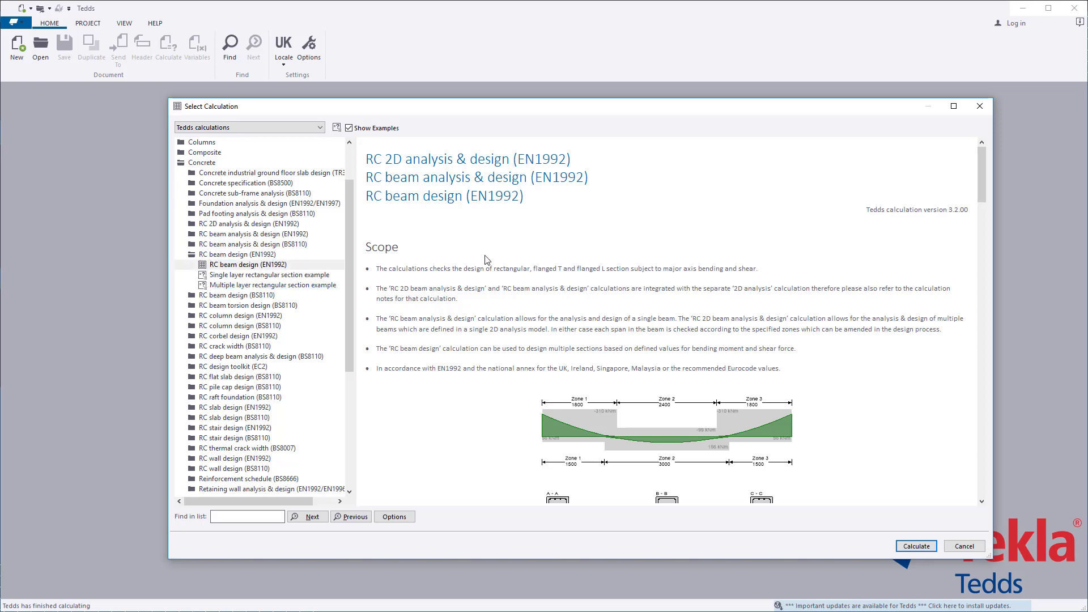
pyautogui.scroll(-5, 486, 259)
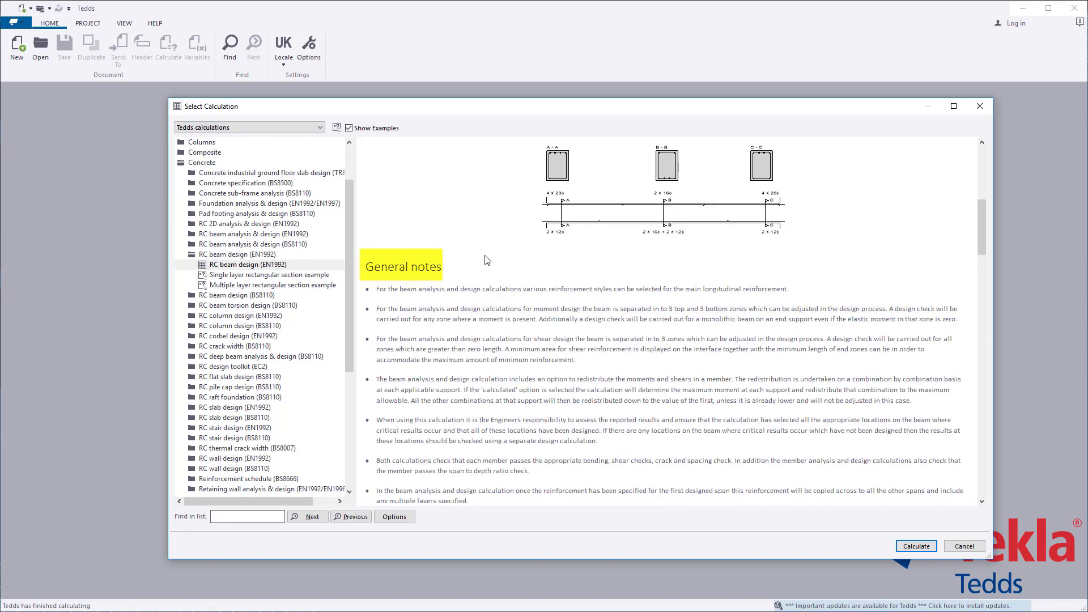
pyautogui.scroll(-5, 485, 260)
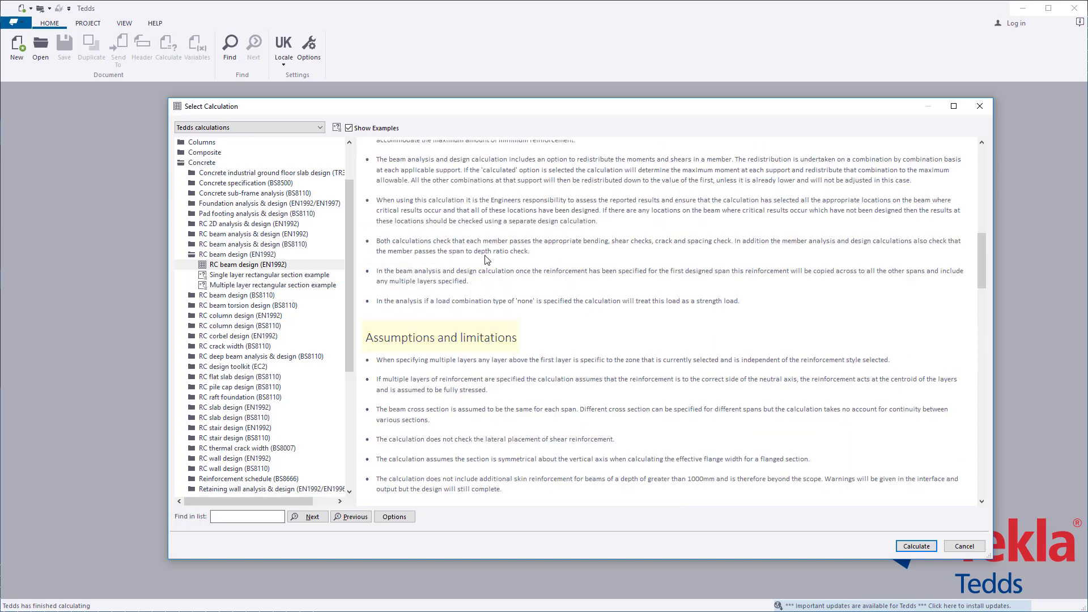
pyautogui.scroll(-8, 486, 259)
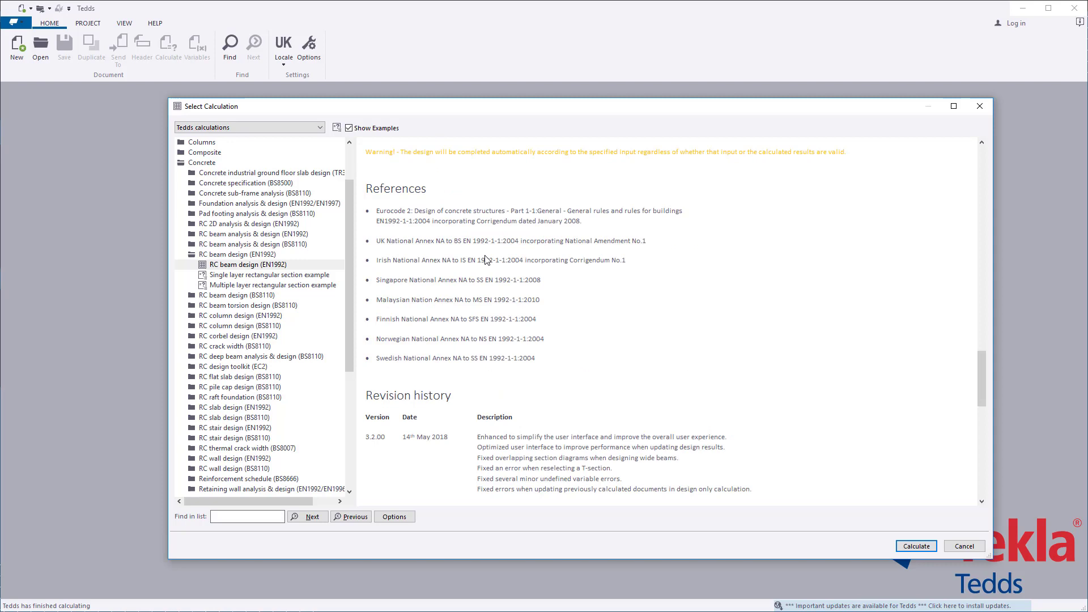
# - Calculate the Single layer rectangular section example to get the Section A design inputs
pyautogui.click(337, 288)
pyautogui.click(320, 275)
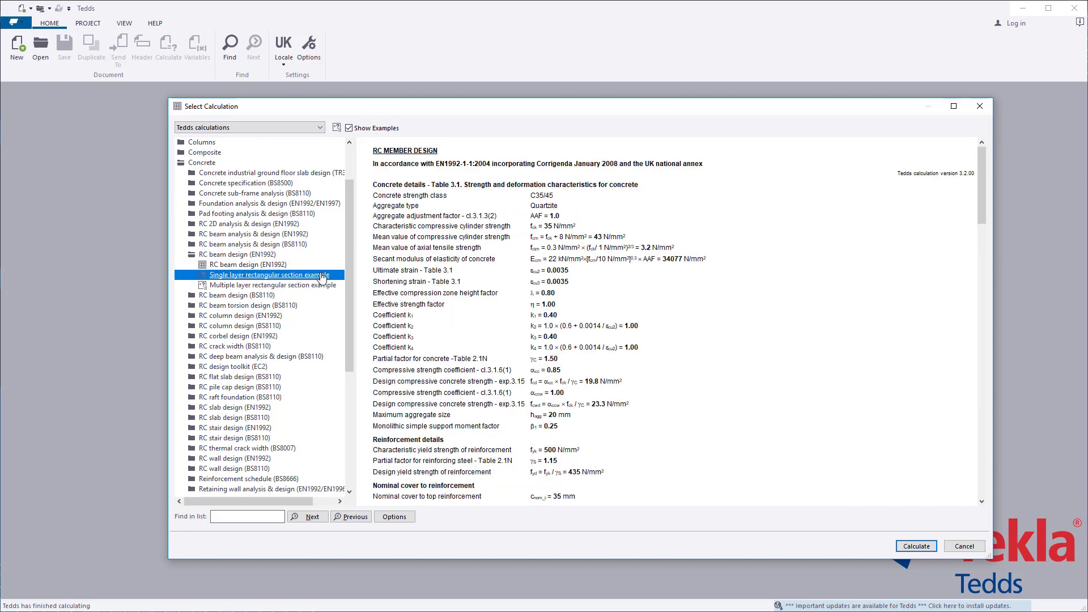
pyautogui.click(930, 545)
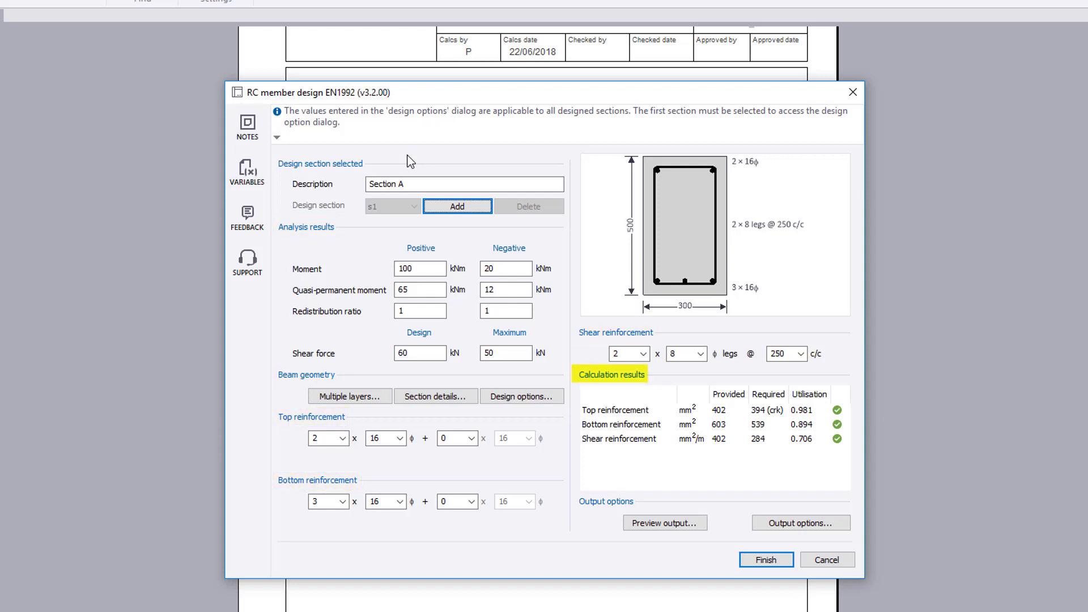
pyautogui.click(482, 206)
pyautogui.click(424, 183)
pyautogui.write('Section B')
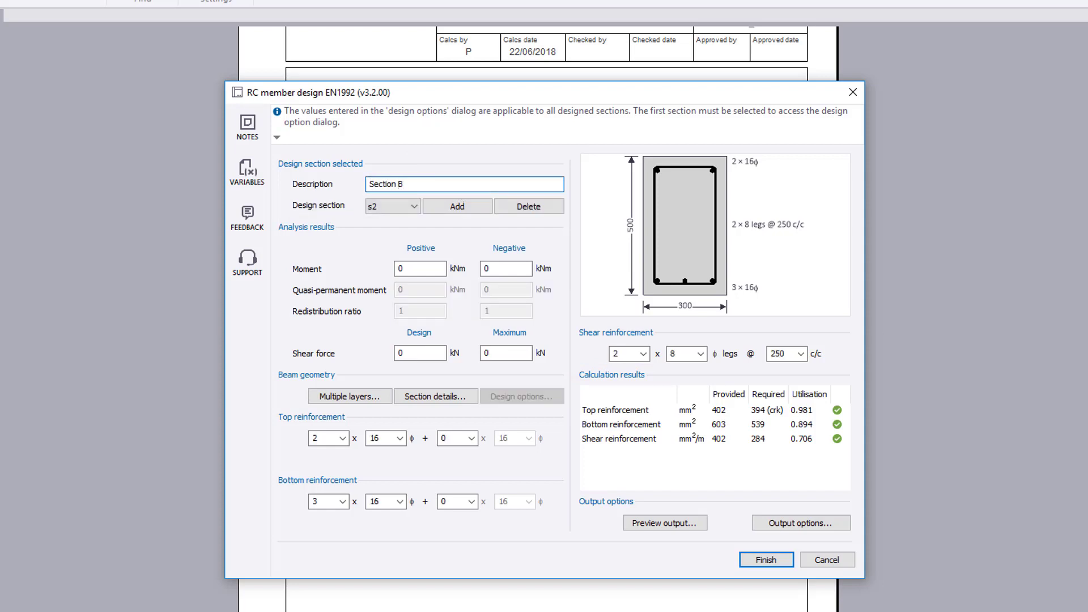
pyautogui.doubleClick(510, 269)
pyautogui.write('80')
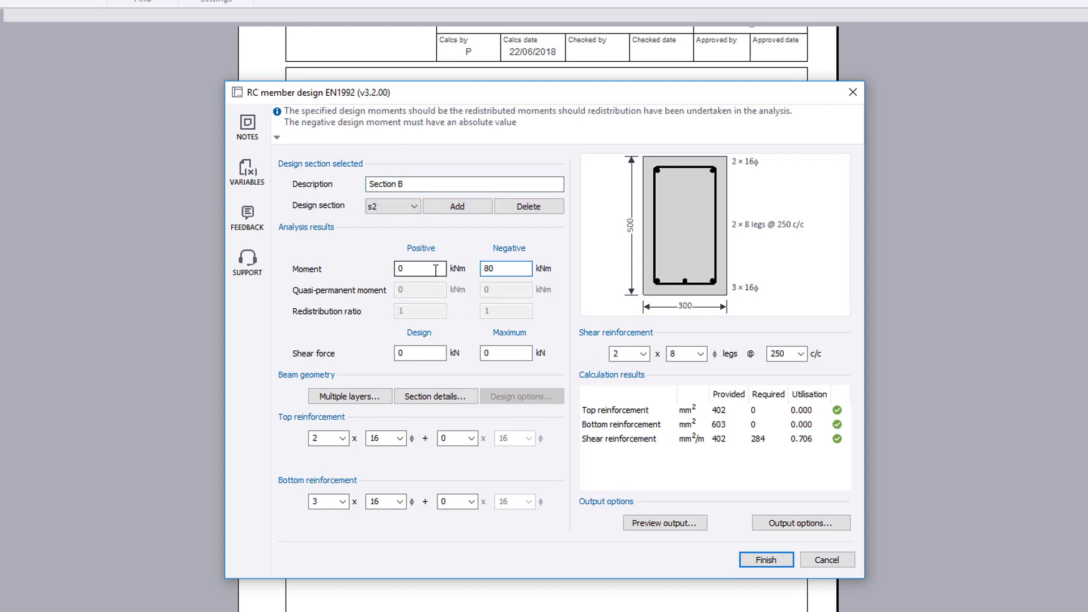
pyautogui.doubleClick(497, 289)
pyautogui.write('60')
pyautogui.press('Tab')
pyautogui.press('Tab')
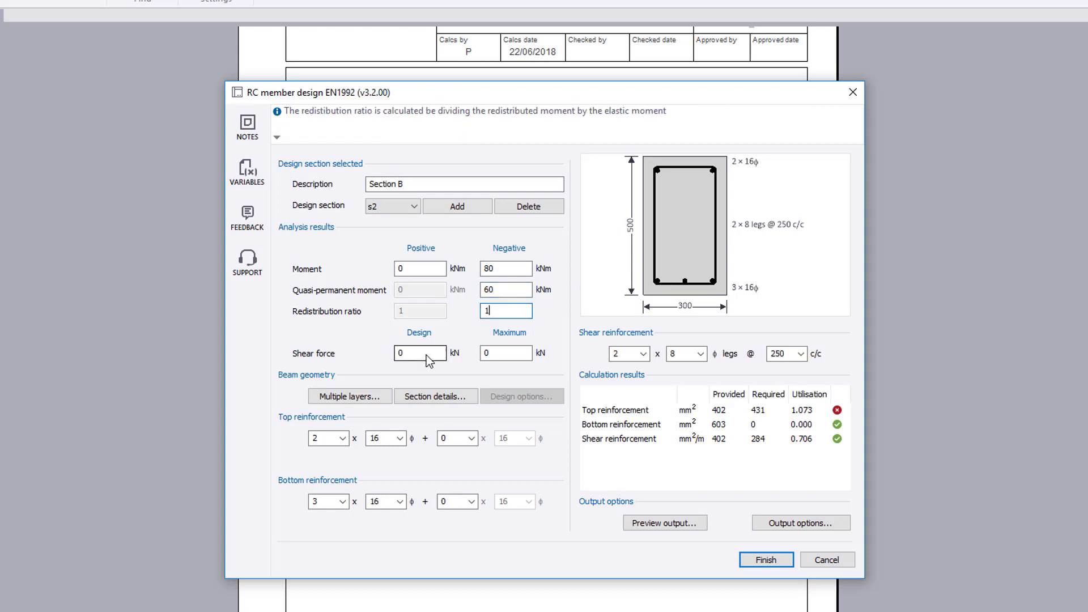
pyautogui.write('50')
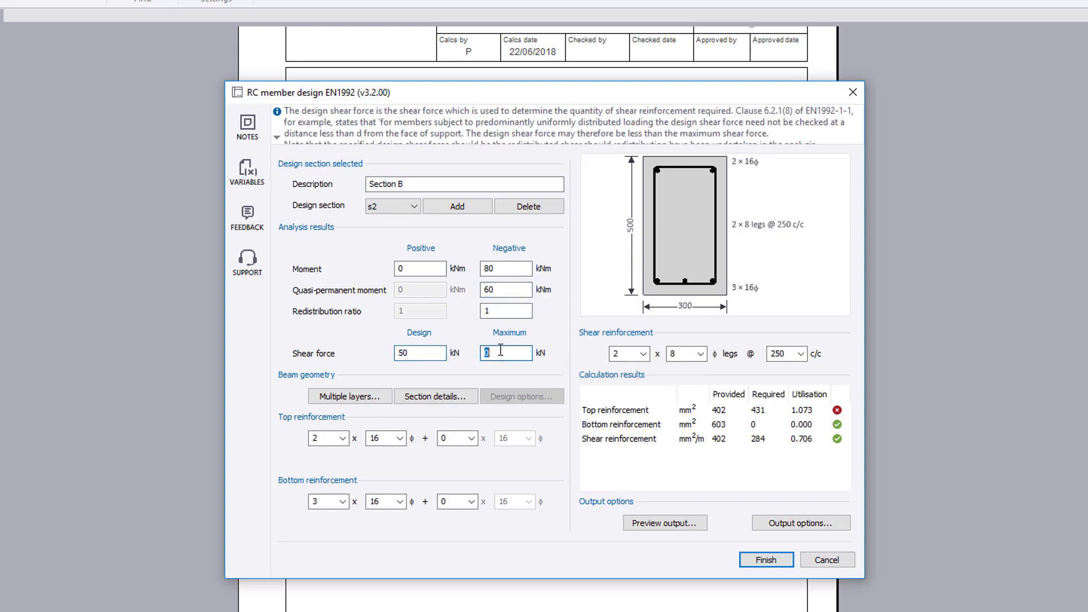
pyautogui.doubleClick(500, 353)
pyautogui.write('60')
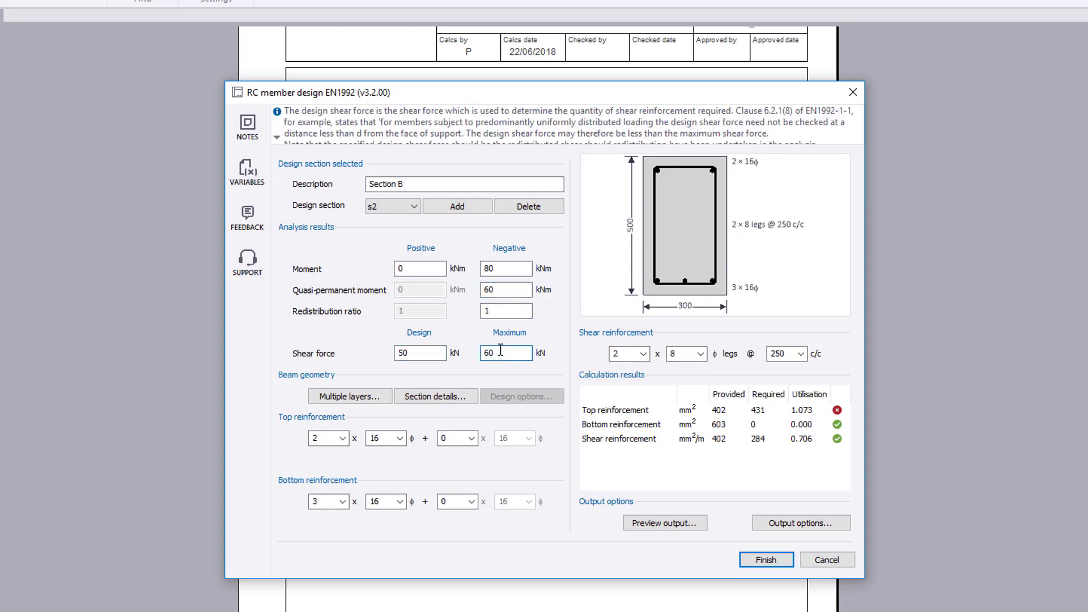
pyautogui.click(417, 208)
pyautogui.click(419, 210)
pyautogui.click(420, 214)
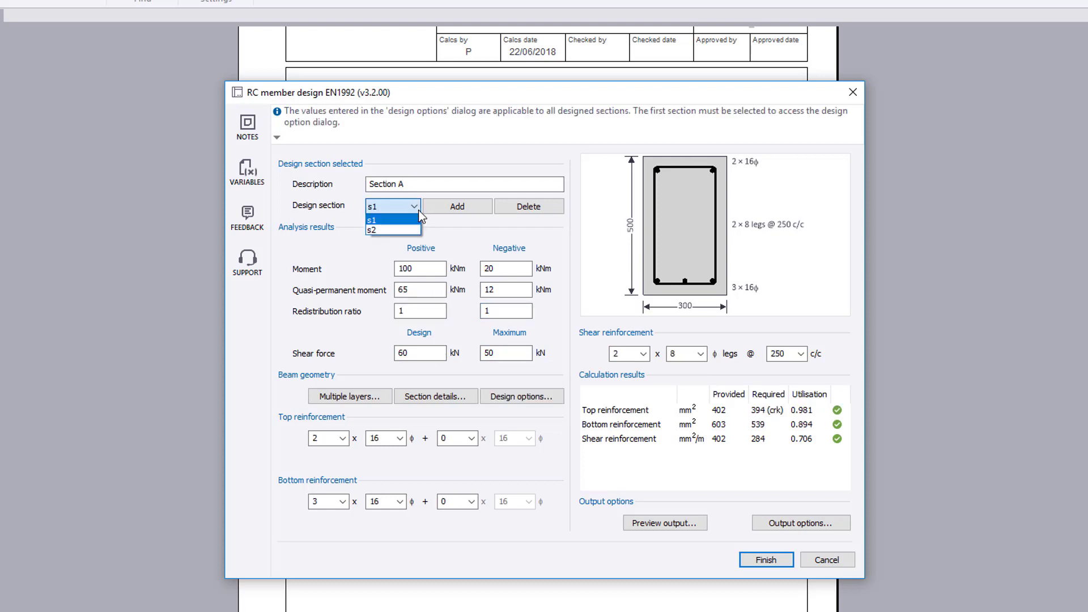
pyautogui.click(405, 232)
pyautogui.click(541, 207)
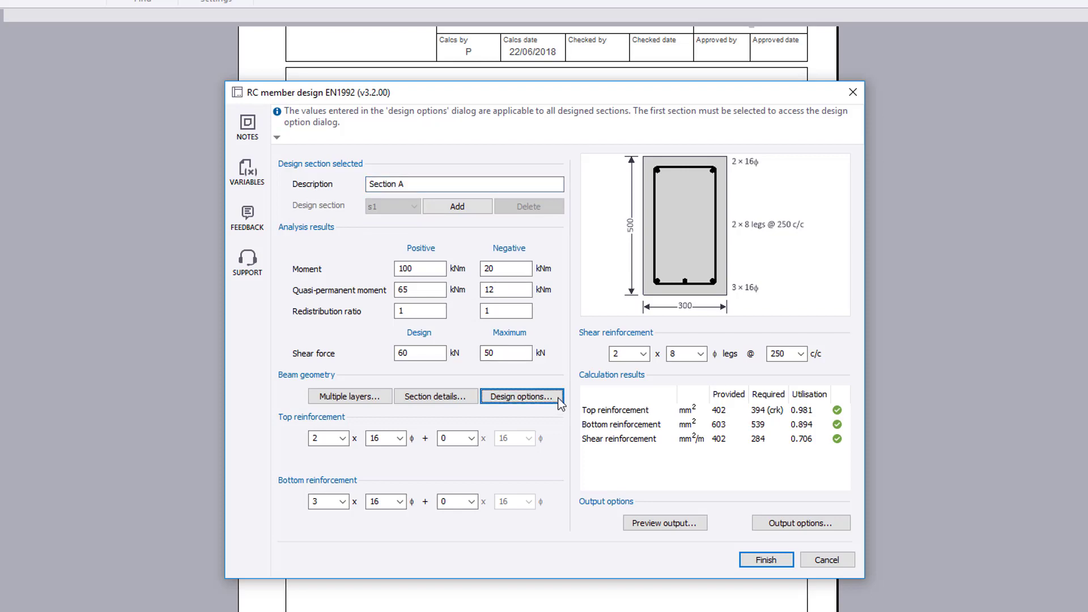
pyautogui.click(555, 396)
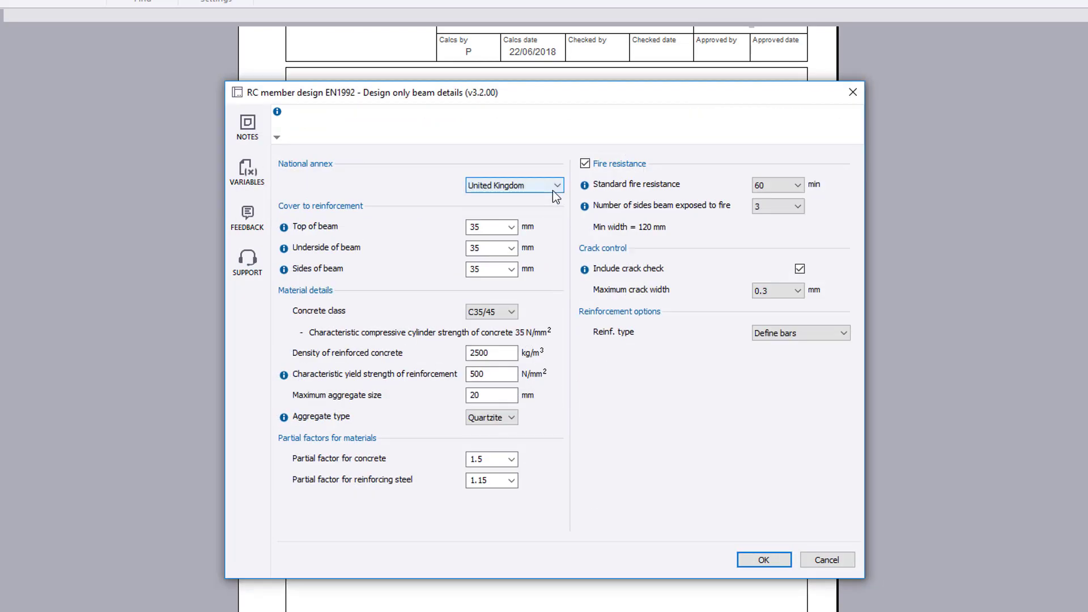
pyautogui.click(553, 191)
pyautogui.click(513, 267)
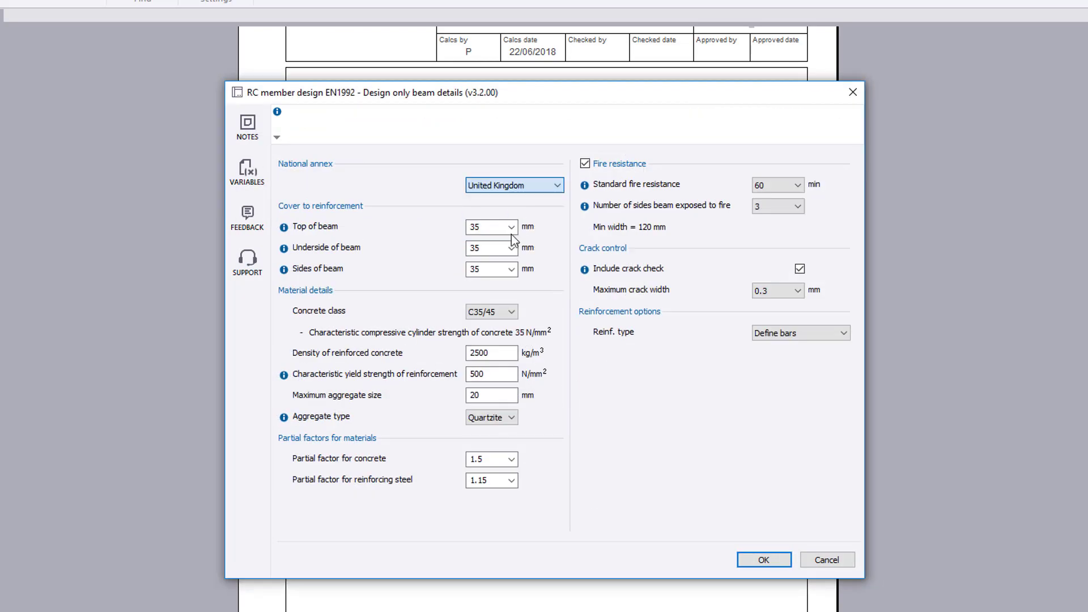
pyautogui.click(510, 226)
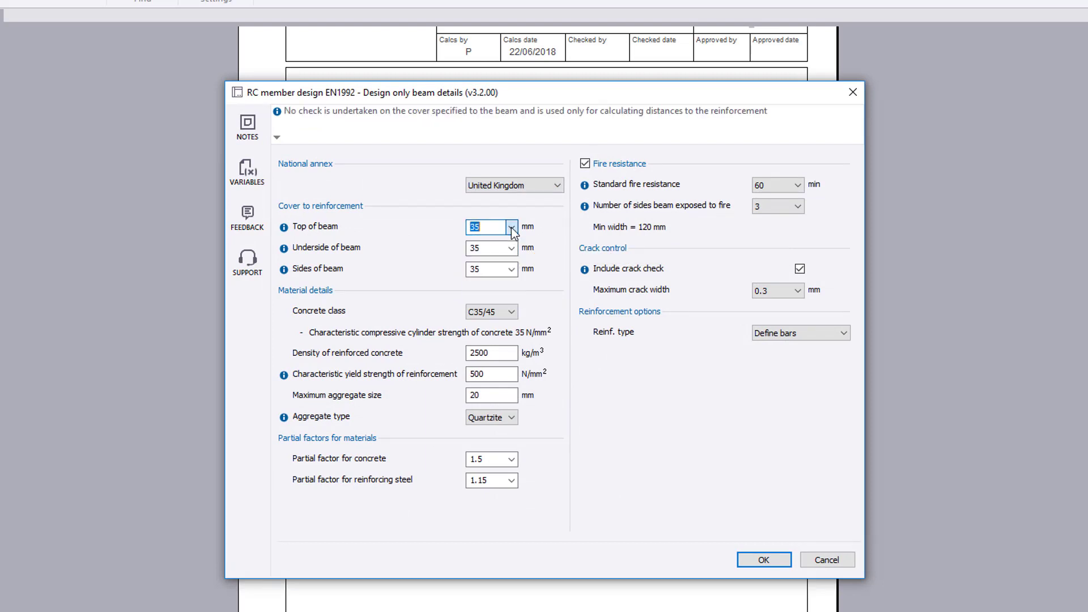
pyautogui.click(514, 311)
pyautogui.click(487, 389)
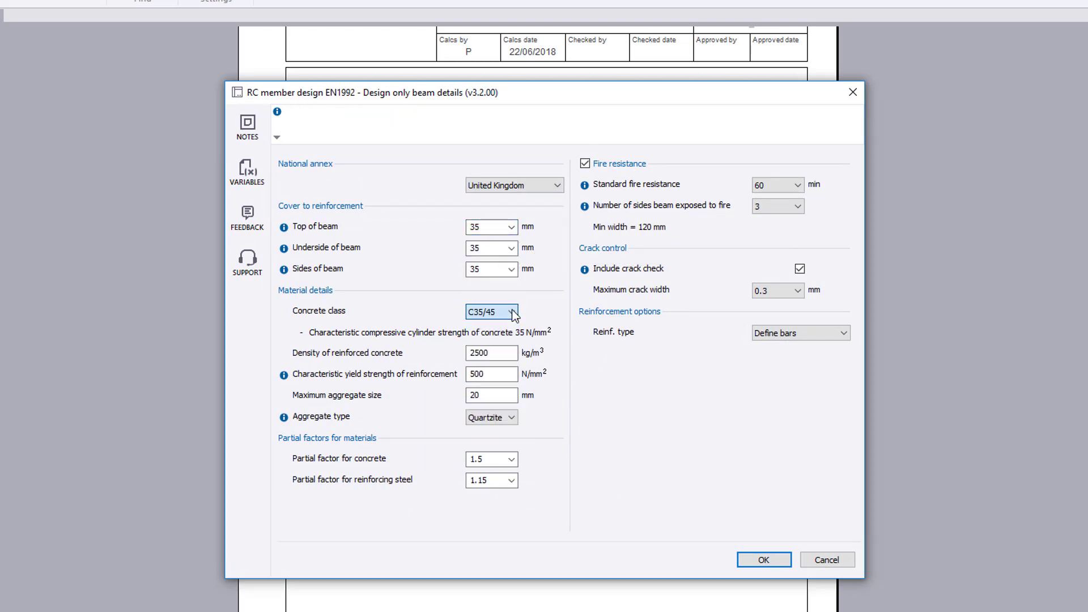
pyautogui.click(515, 419)
pyautogui.click(487, 432)
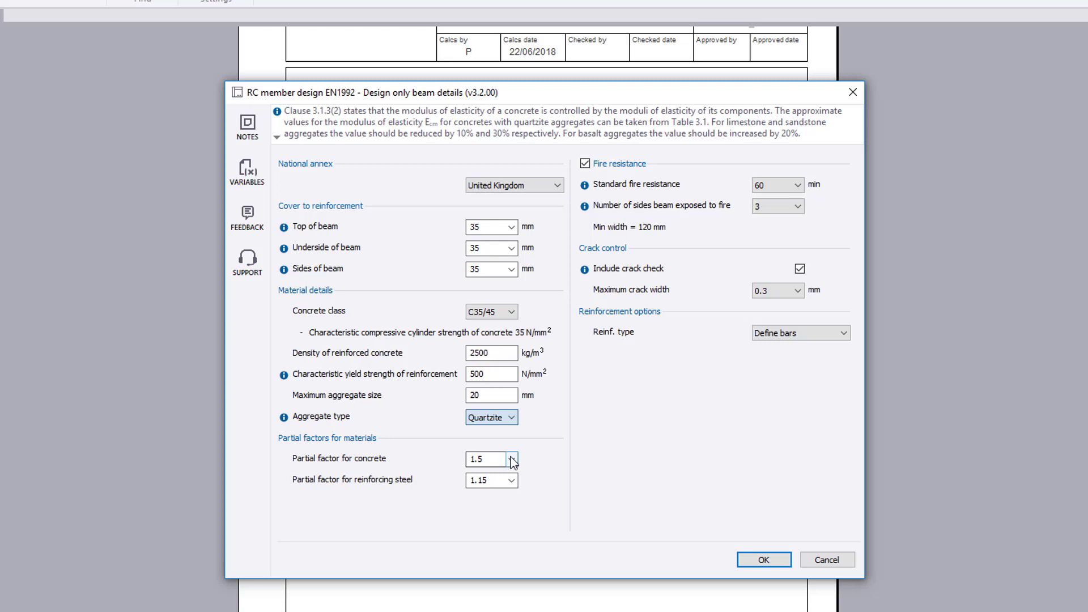
pyautogui.click(512, 459)
pyautogui.click(511, 459)
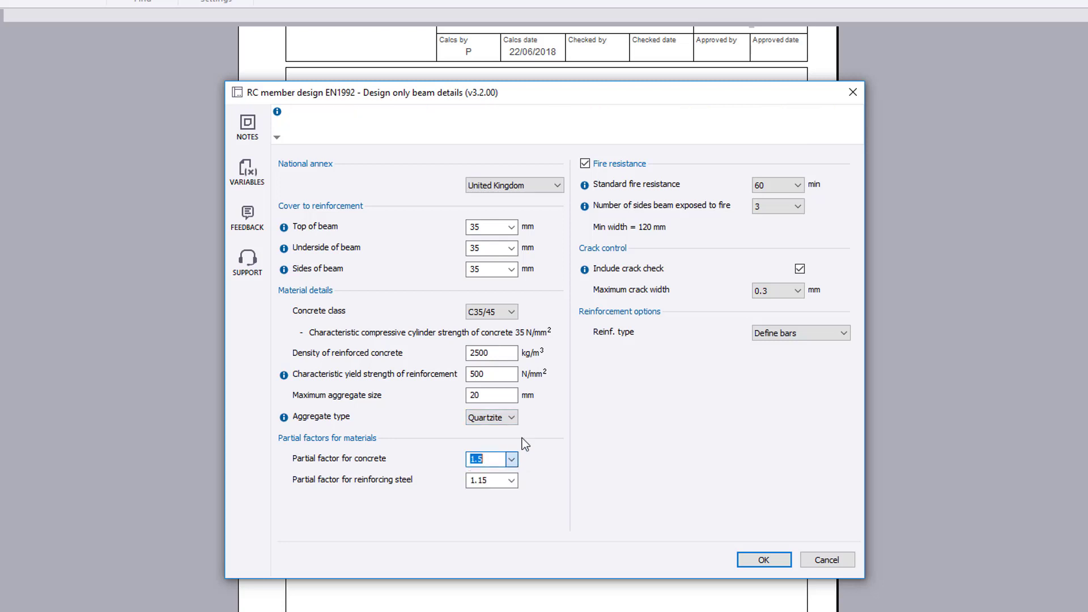
pyautogui.click(585, 165)
pyautogui.click(586, 164)
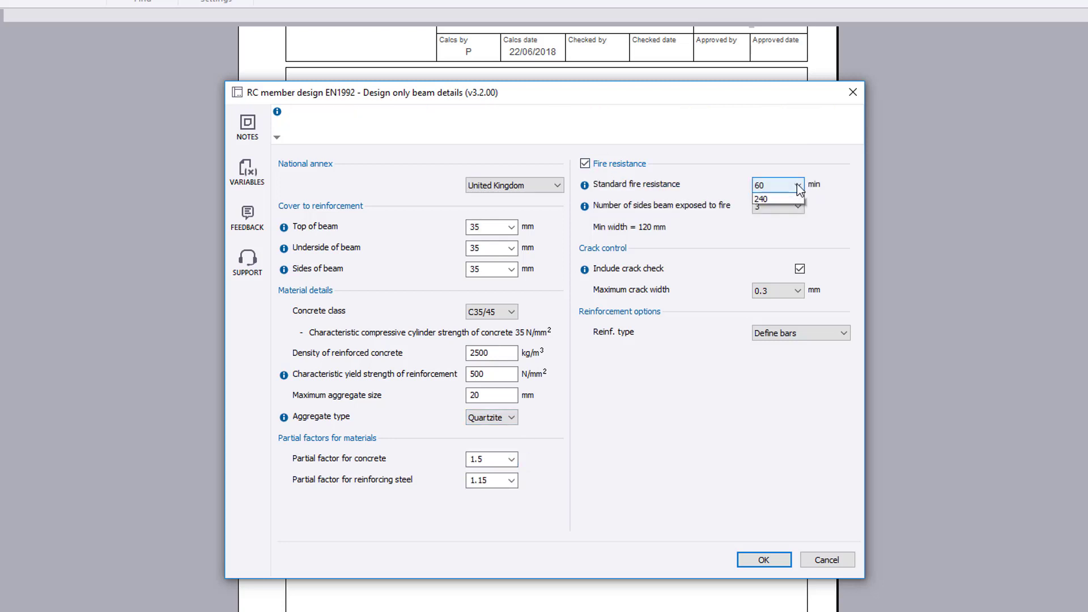
pyautogui.click(798, 185)
pyautogui.click(799, 186)
pyautogui.click(797, 206)
pyautogui.click(793, 216)
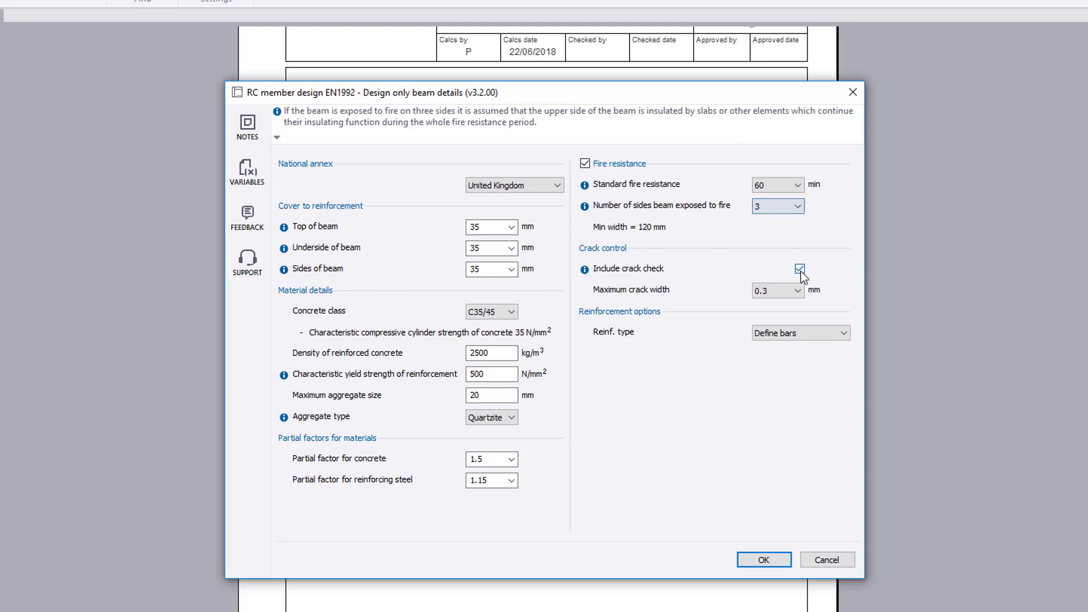
pyautogui.click(799, 269)
pyautogui.click(799, 269)
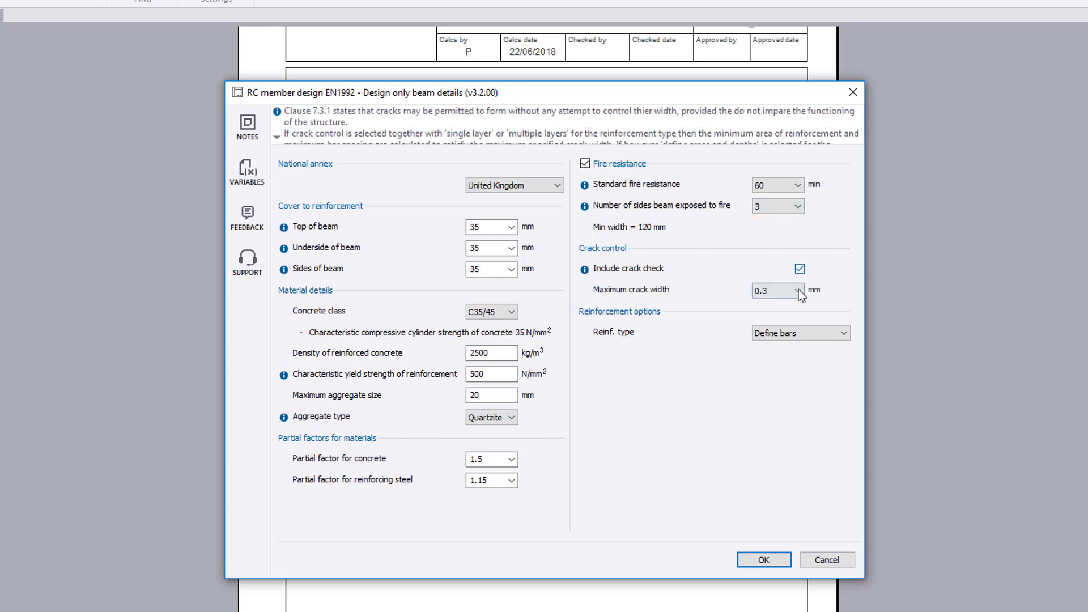
pyautogui.click(798, 290)
pyautogui.click(798, 290)
pyautogui.click(841, 334)
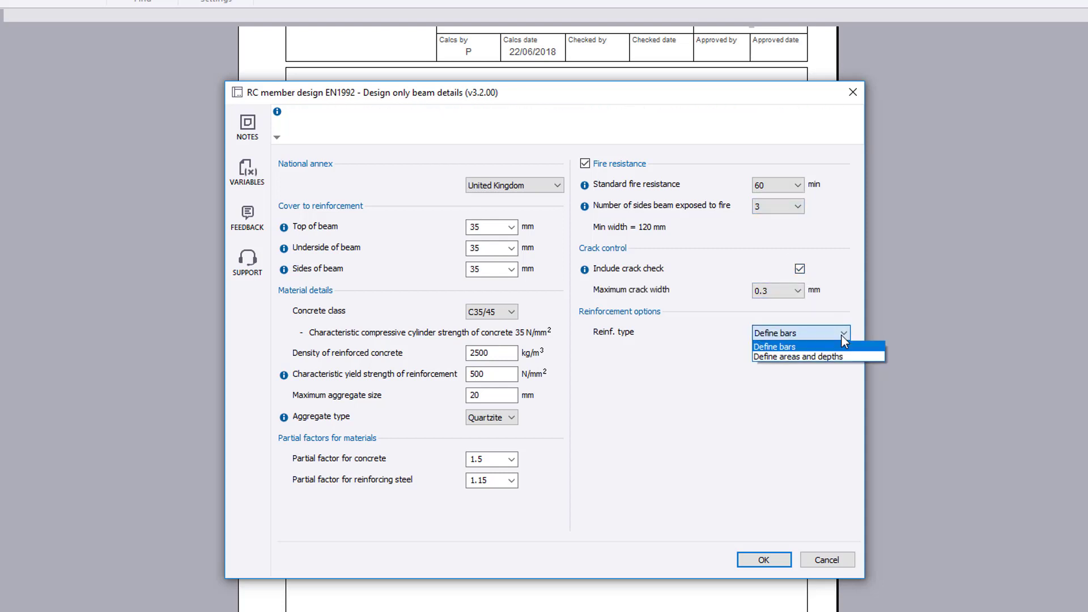
pyautogui.click(840, 335)
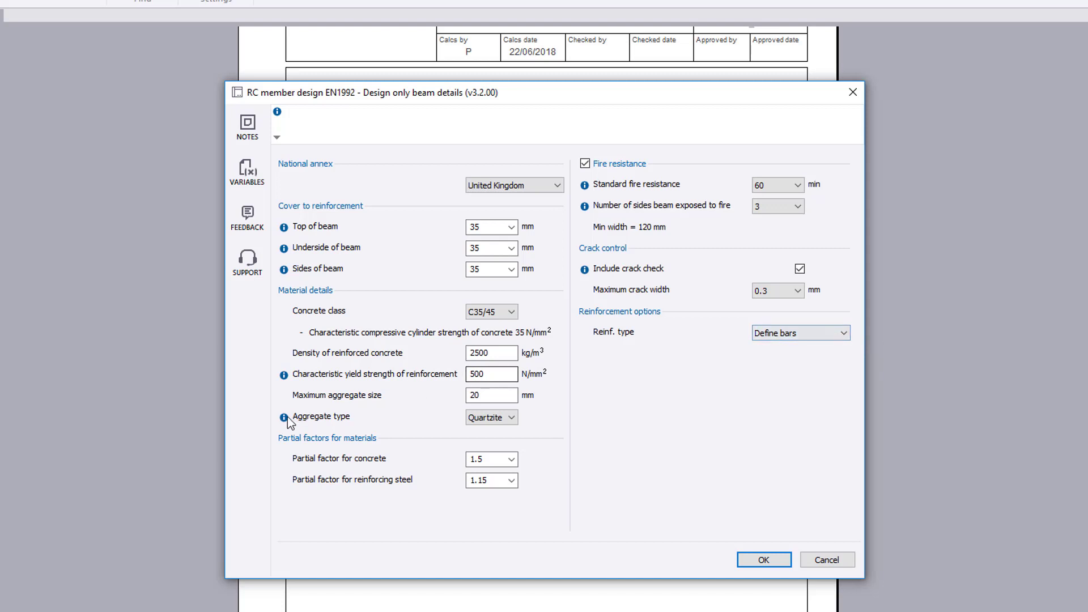
pyautogui.moveTo(288, 416)
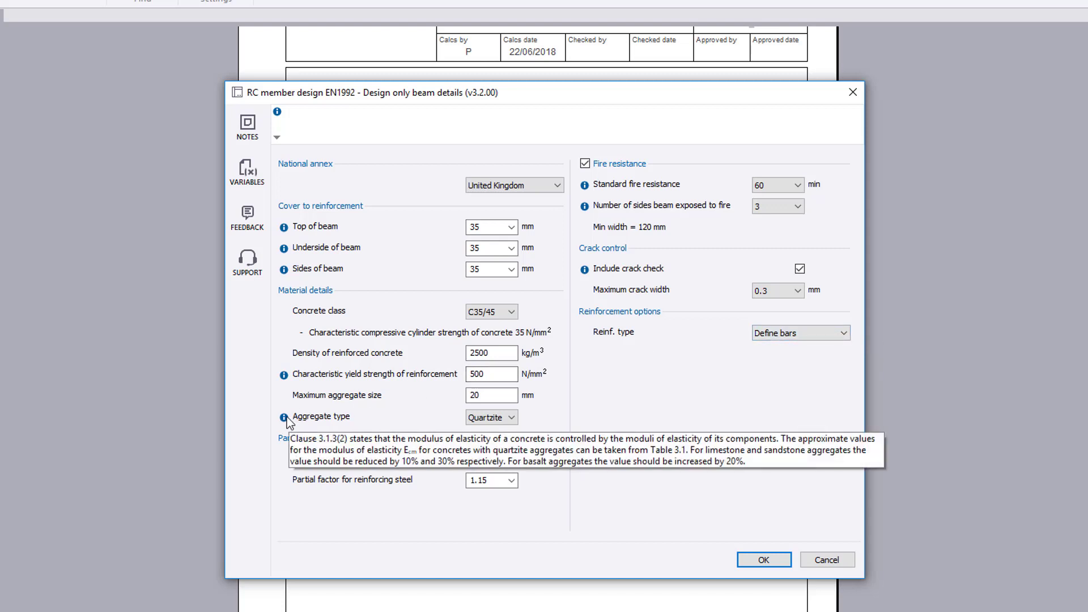
pyautogui.click(775, 560)
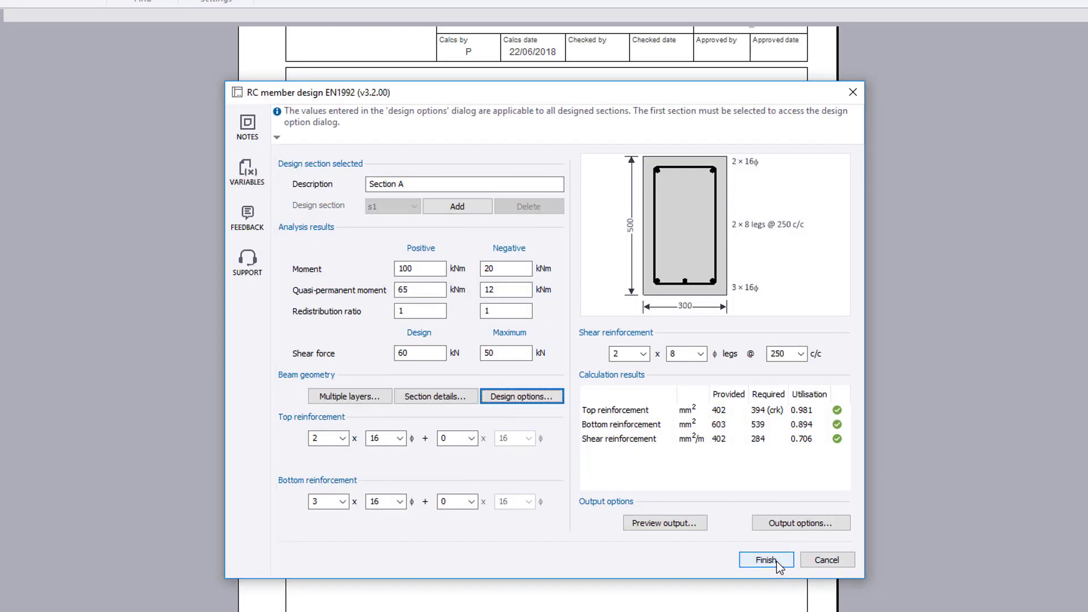
pyautogui.click(468, 397)
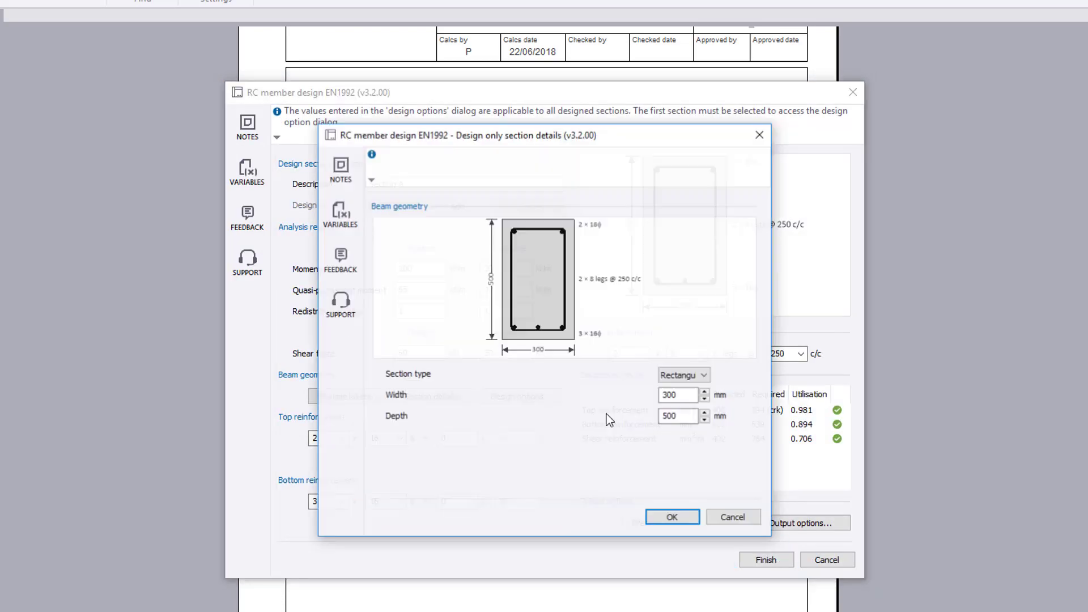
pyautogui.click(703, 375)
pyautogui.press('Down')
pyautogui.click(704, 375)
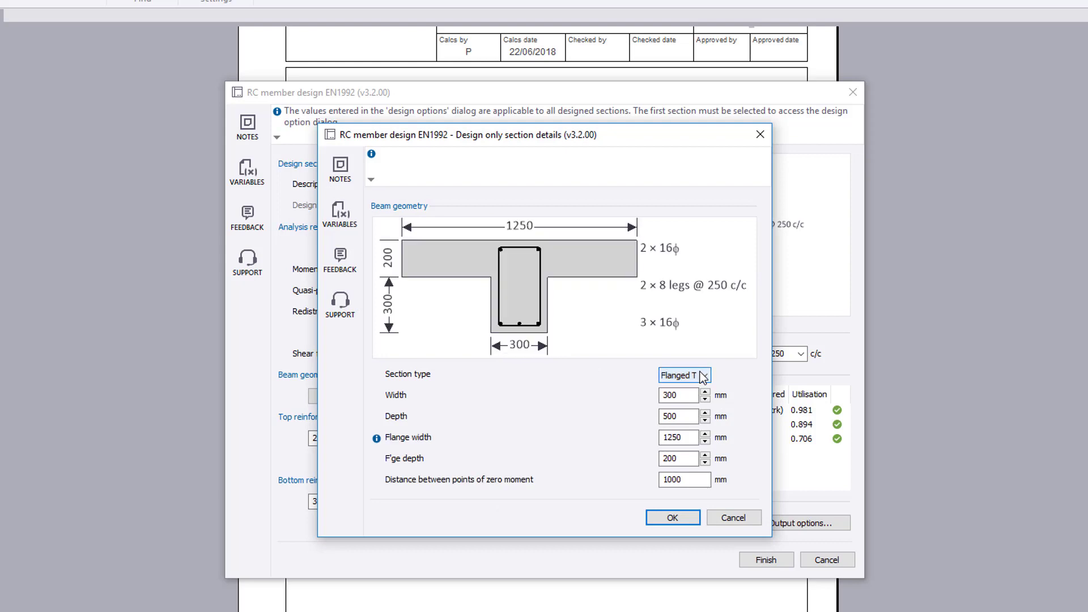
pyautogui.click(703, 375)
pyautogui.press('Down')
pyautogui.click(703, 375)
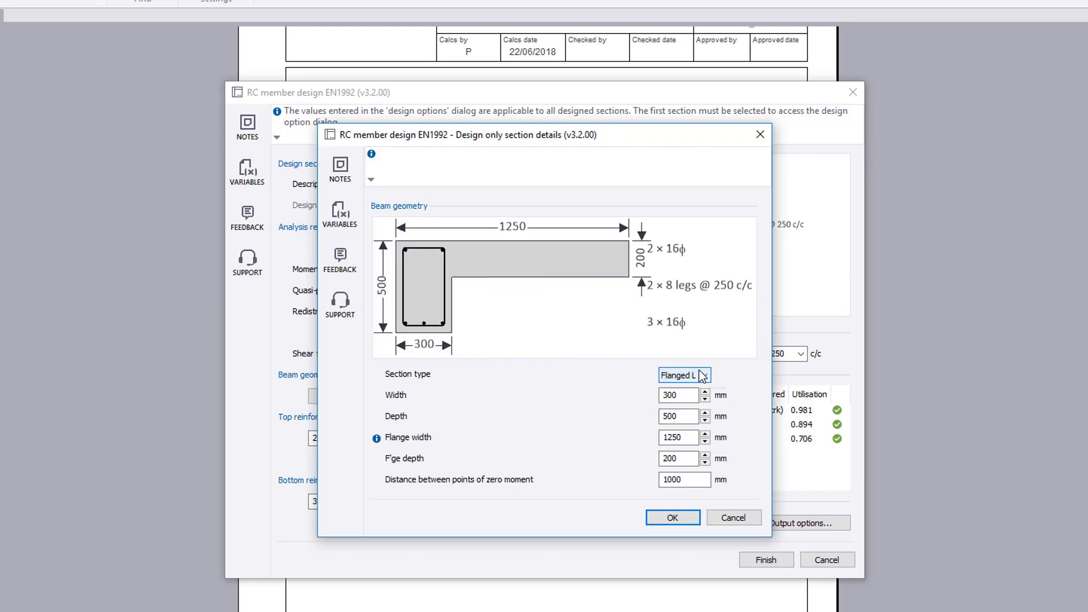
pyautogui.click(703, 375)
pyautogui.press('Up')
pyautogui.press('Up')
pyautogui.click(703, 375)
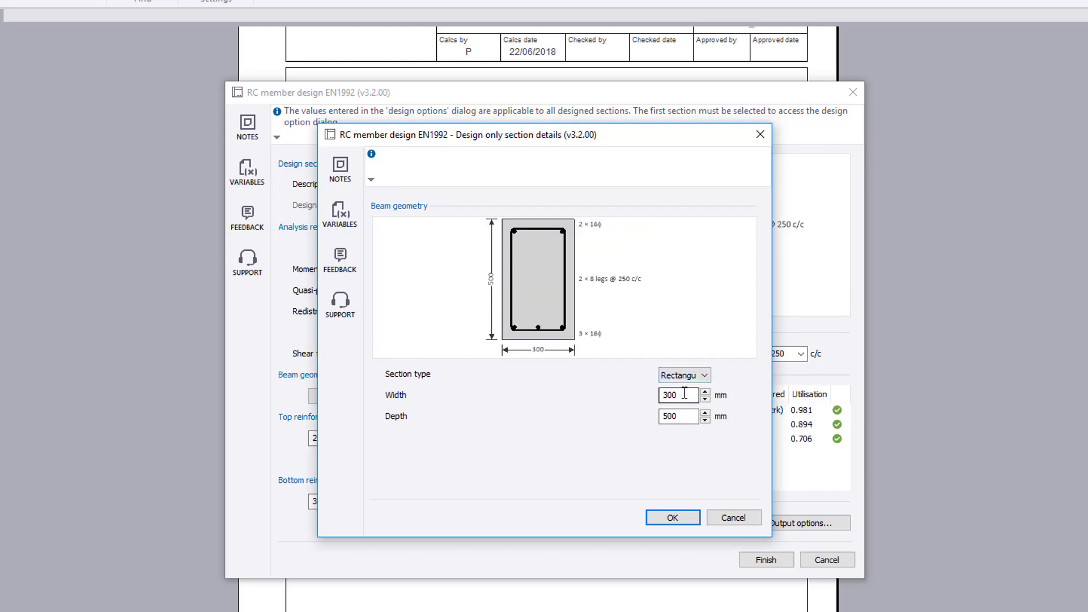
pyautogui.click(691, 518)
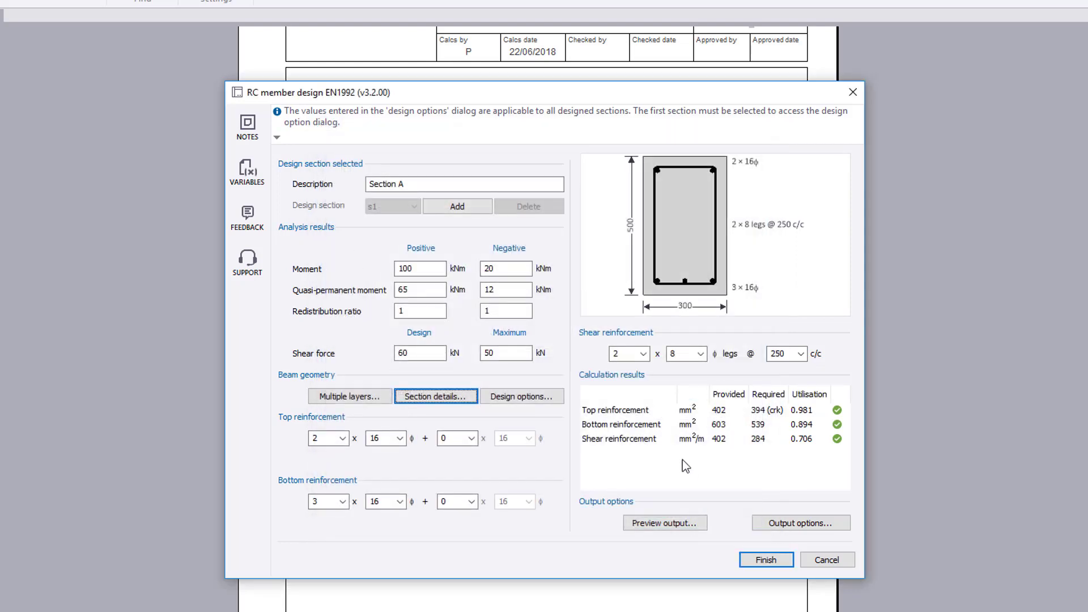
# - Add a second top layer with 8 mm bars, then delete it, keeping one top layer
pyautogui.click(371, 396)
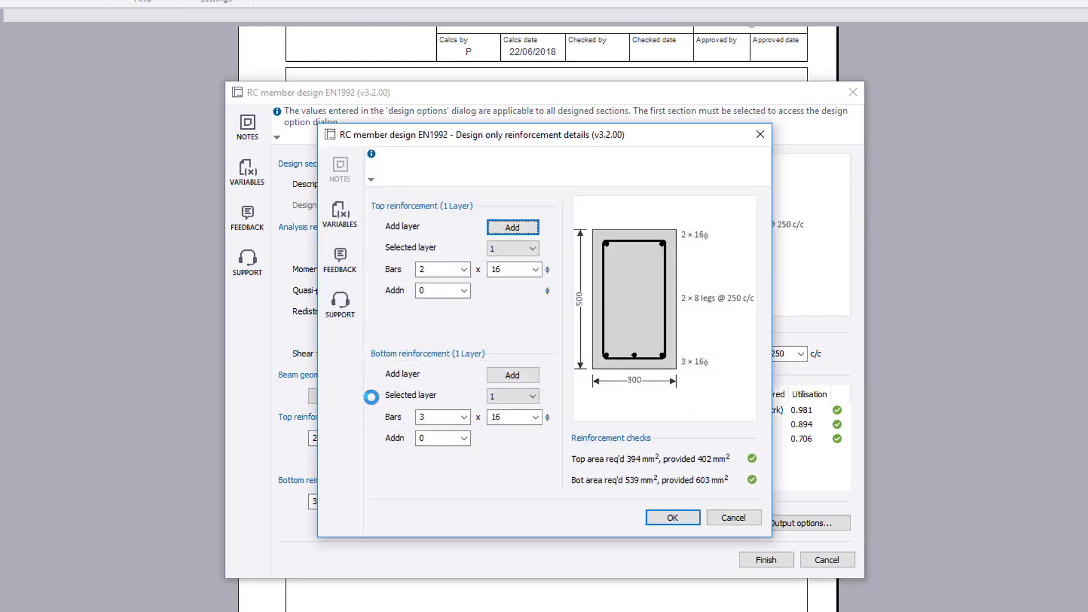
pyautogui.click(529, 224)
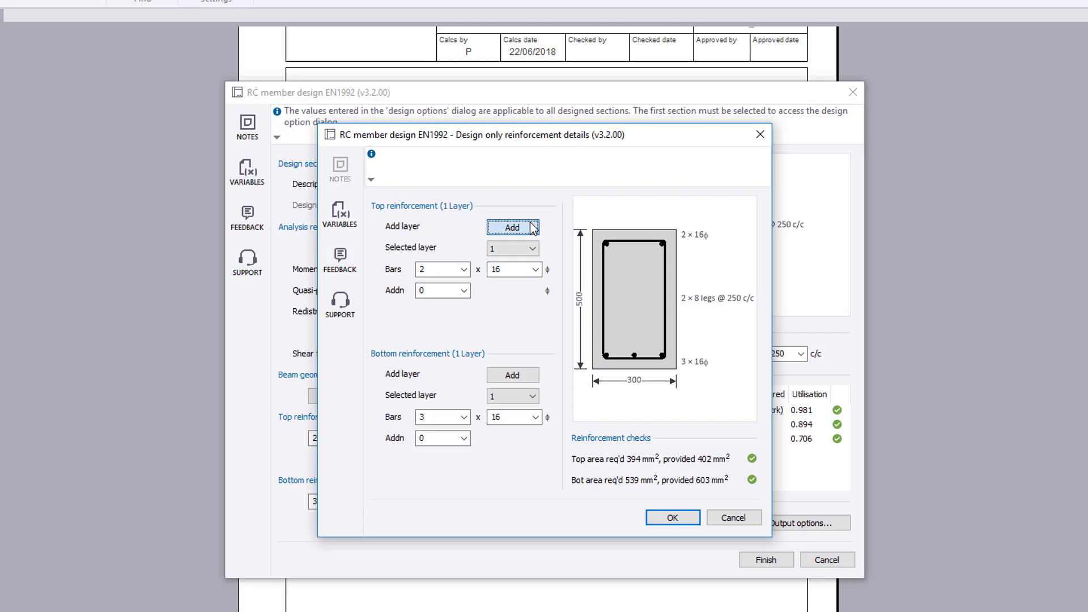
pyautogui.click(535, 269)
pyautogui.press('Up')
pyautogui.press('Up')
pyautogui.press('Up')
pyautogui.press('Up')
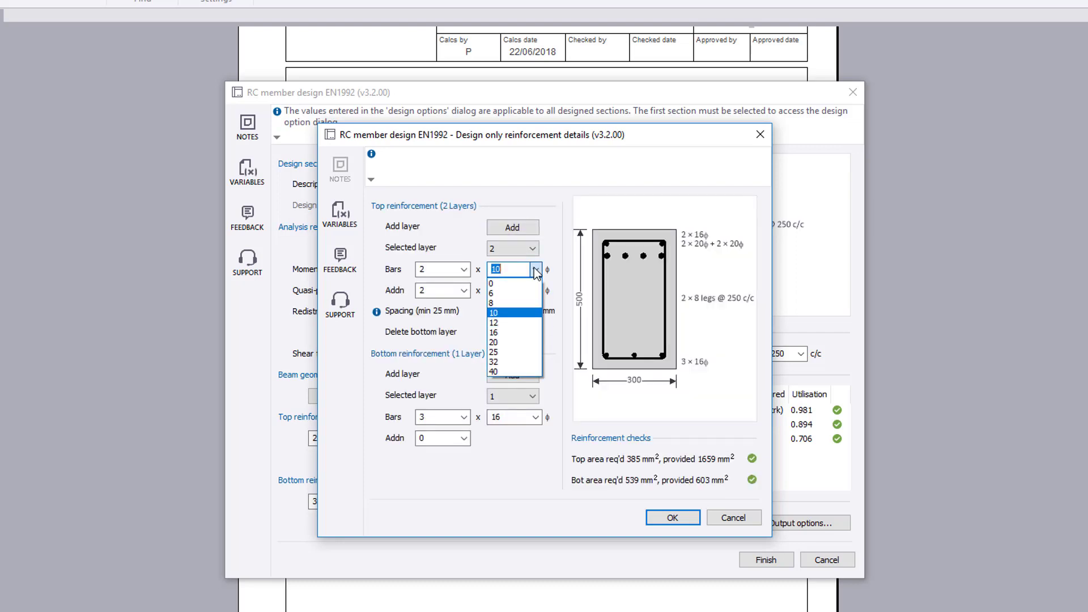
pyautogui.click(536, 270)
pyautogui.click(536, 290)
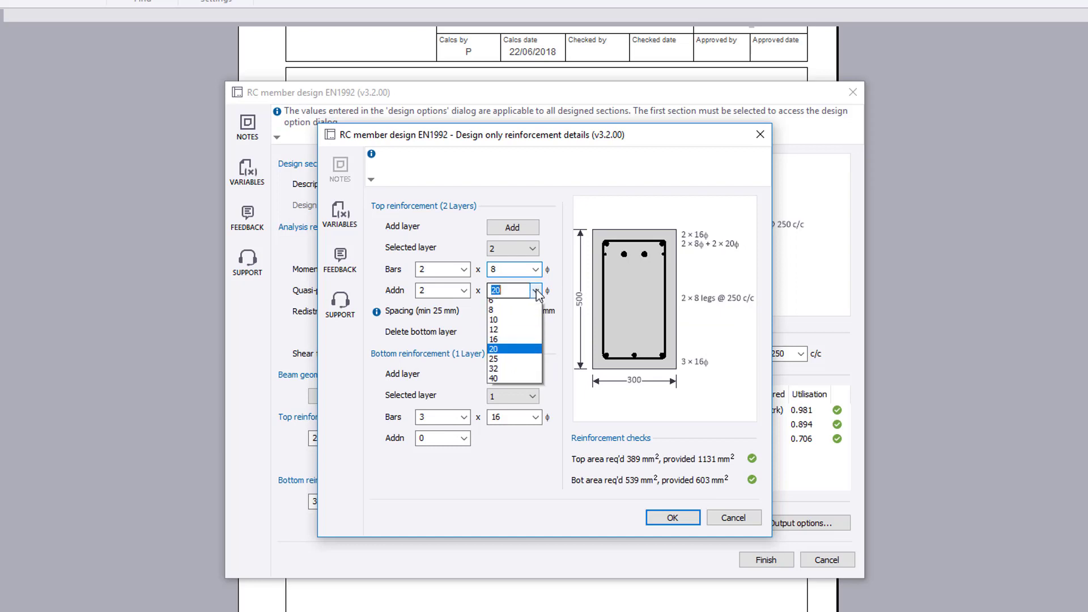
pyautogui.press('Up')
pyautogui.press('Up')
pyautogui.press('Up')
pyautogui.press('Up')
pyautogui.click(535, 289)
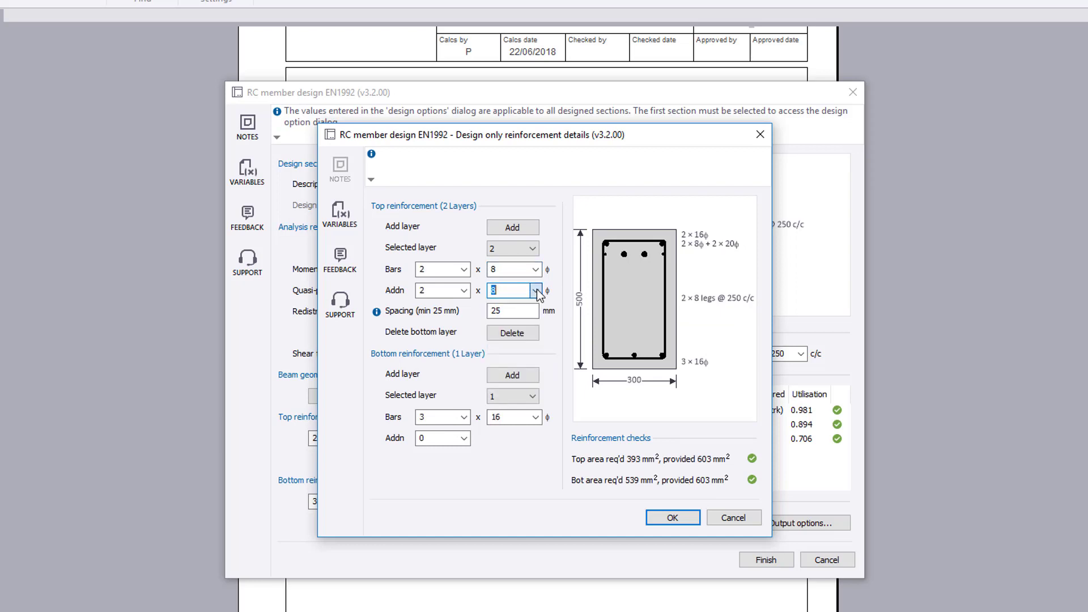
pyautogui.click(536, 290)
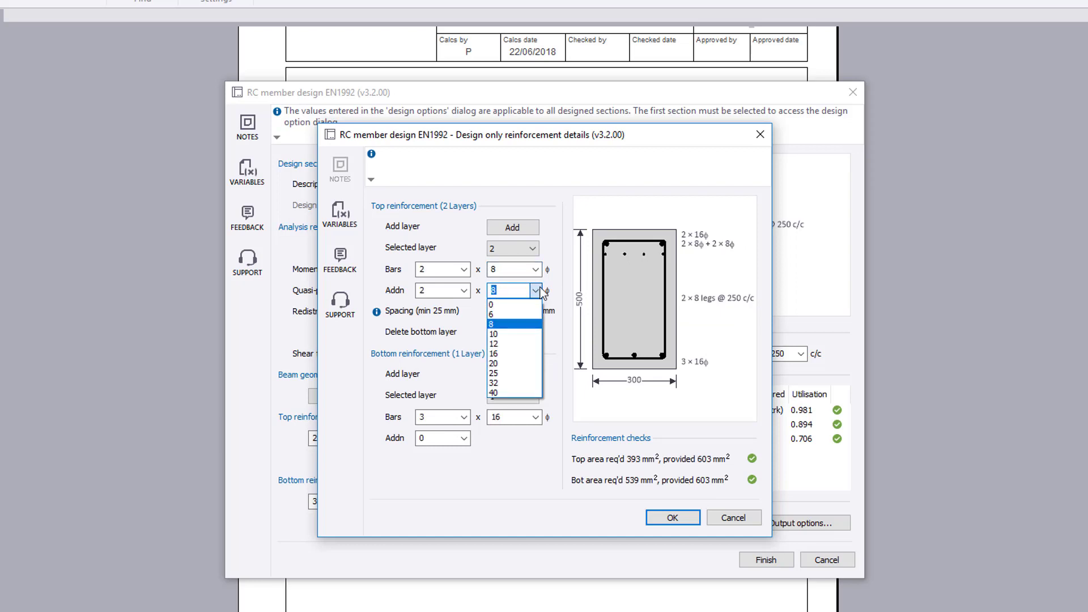
pyautogui.press('Up')
pyautogui.press('Up')
pyautogui.click(540, 292)
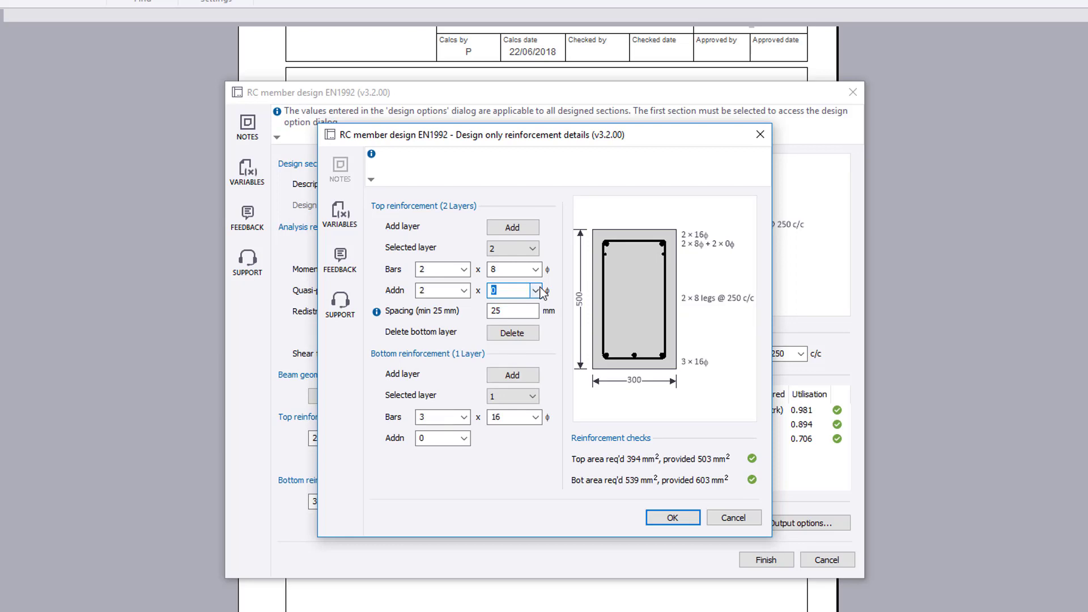
pyautogui.click(531, 333)
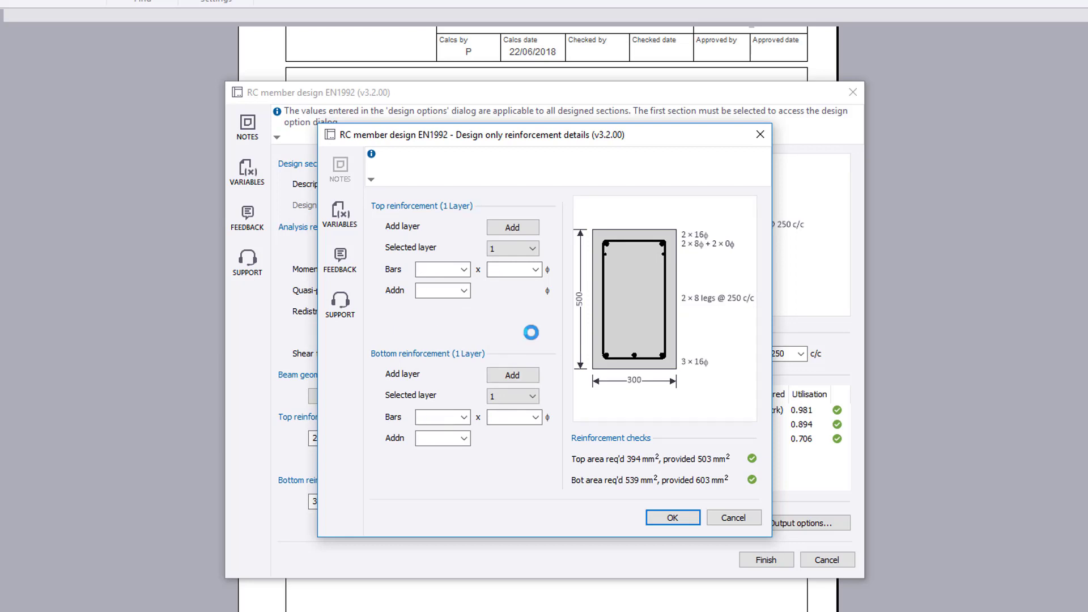
# - Set the bottom bars to 12 mm and accept the reinforcement layer changes
pyautogui.click(536, 417)
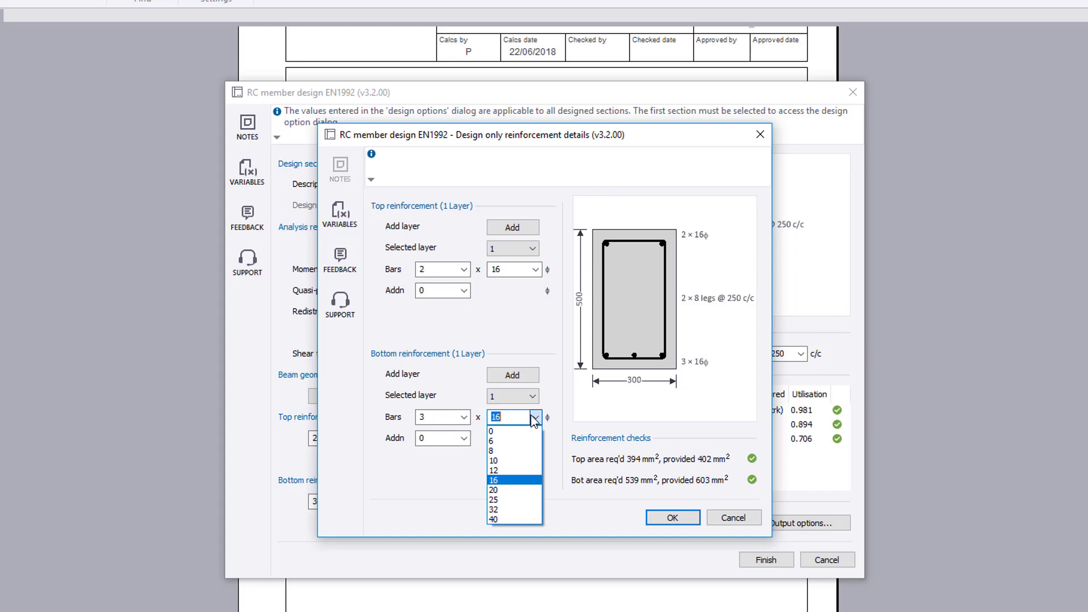
pyautogui.press('Up')
pyautogui.click(535, 417)
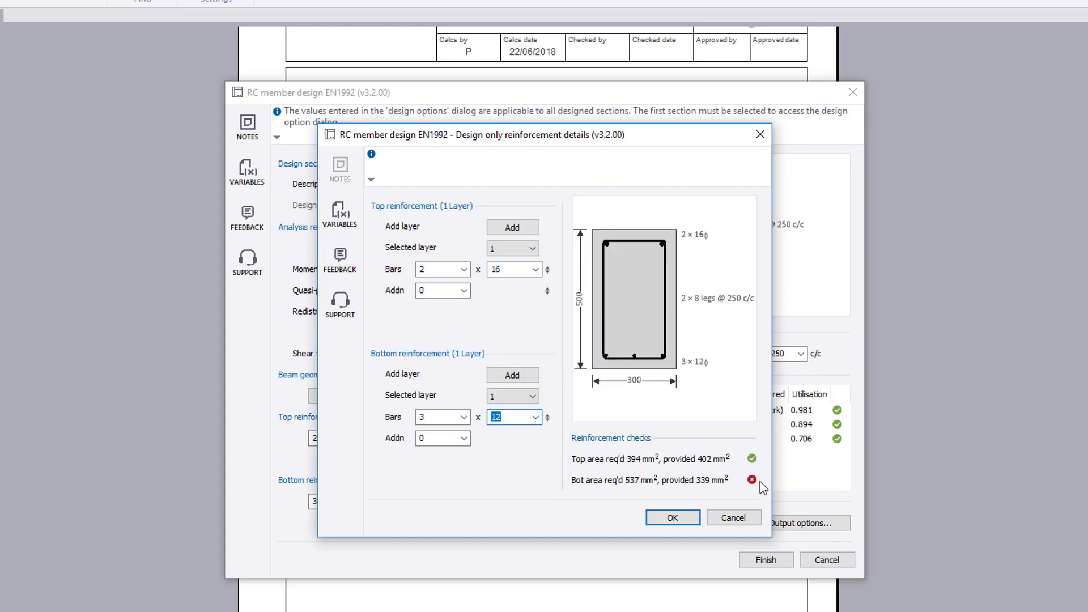
pyautogui.click(694, 517)
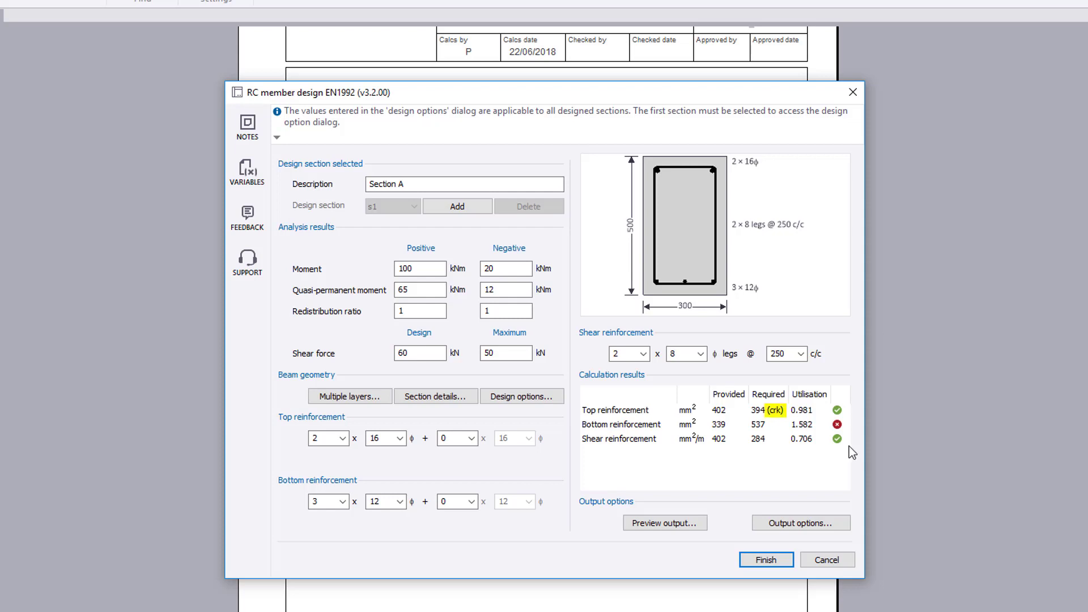
# - Change the bottom bar diameter back to 16 mm, giving 3 × 16 bars
pyautogui.click(400, 503)
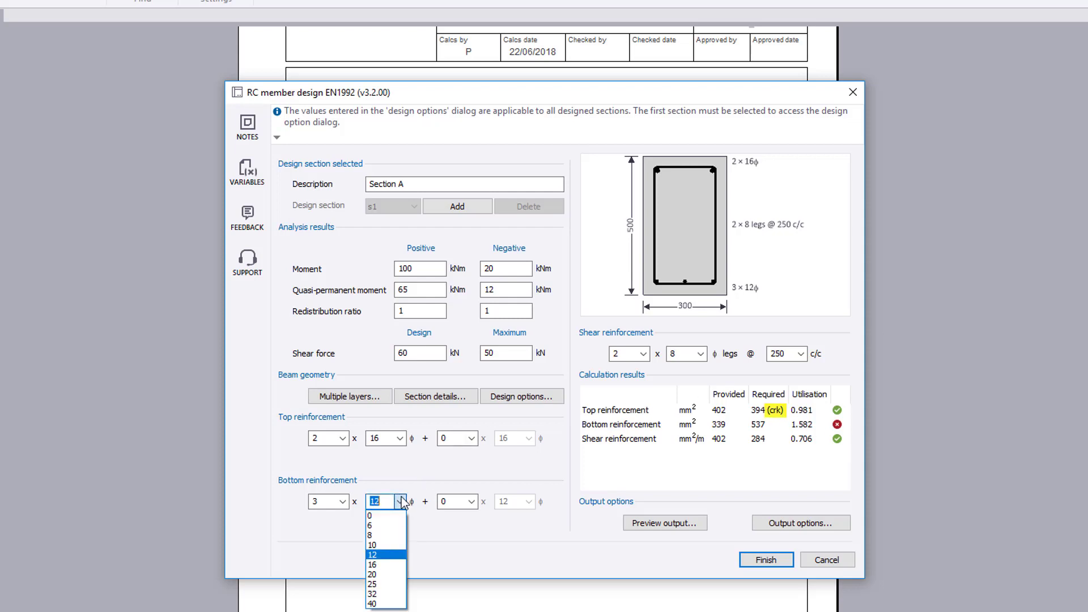
pyautogui.press('Down')
pyautogui.press('Return')
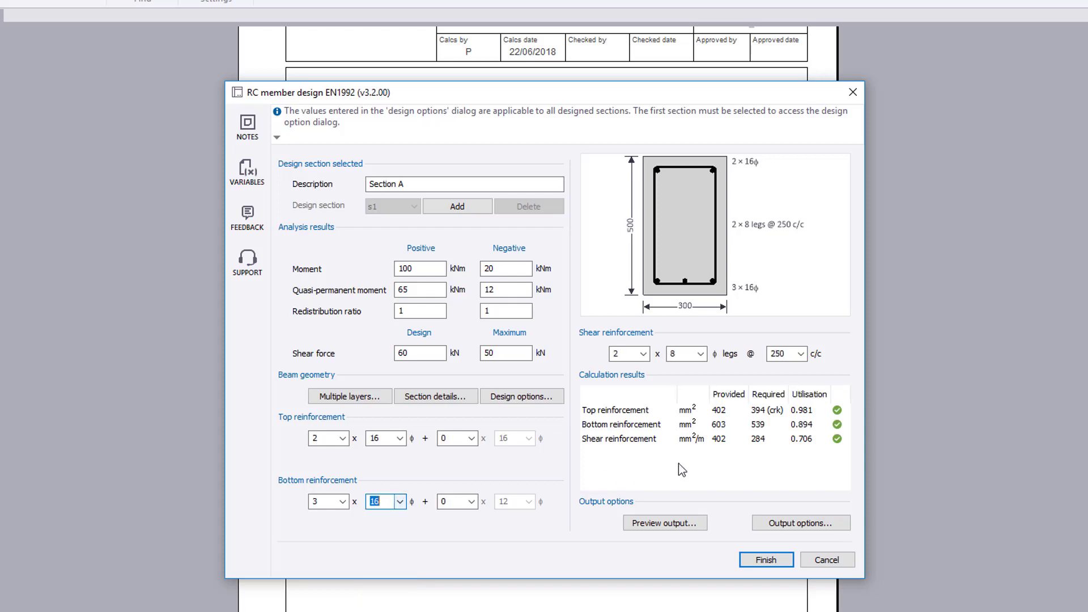
# - Add the note 'section note' to the SectionDetails_s1 check in the output preview
pyautogui.click(685, 525)
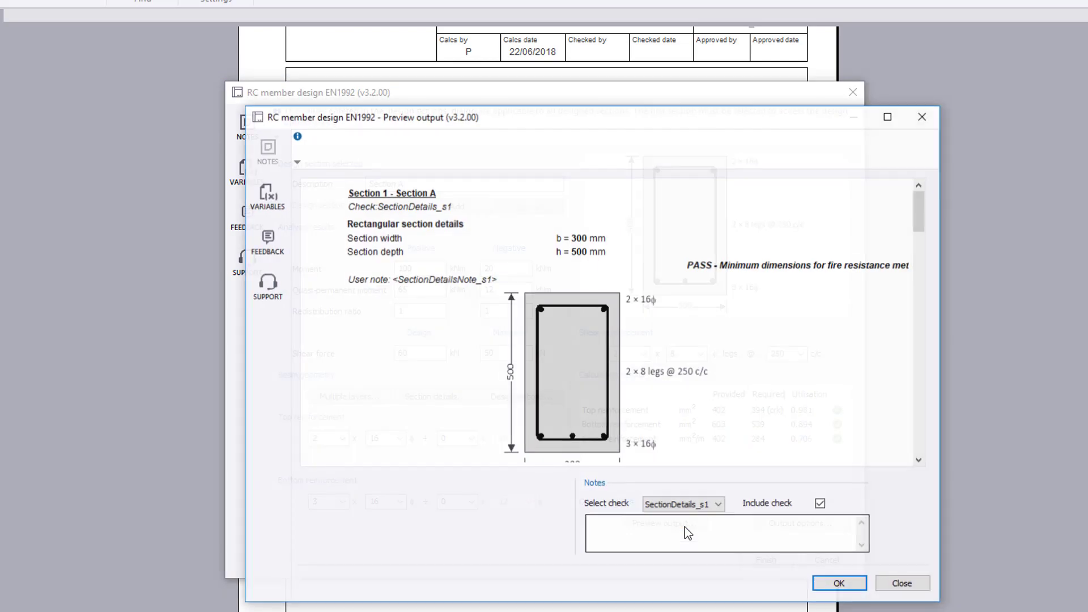
pyautogui.click(685, 504)
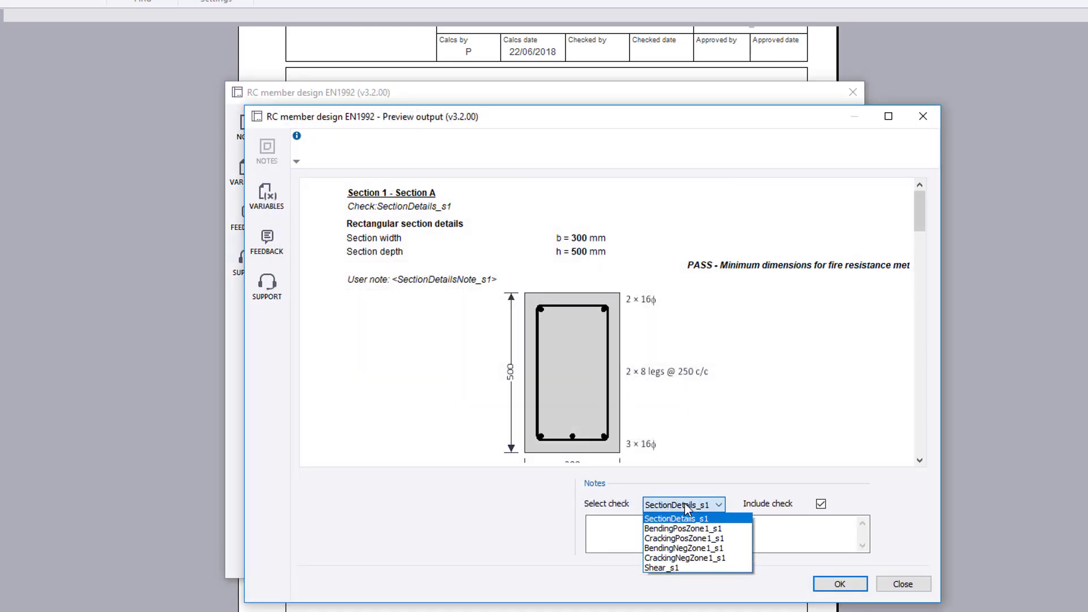
pyautogui.click(684, 503)
pyautogui.click(686, 522)
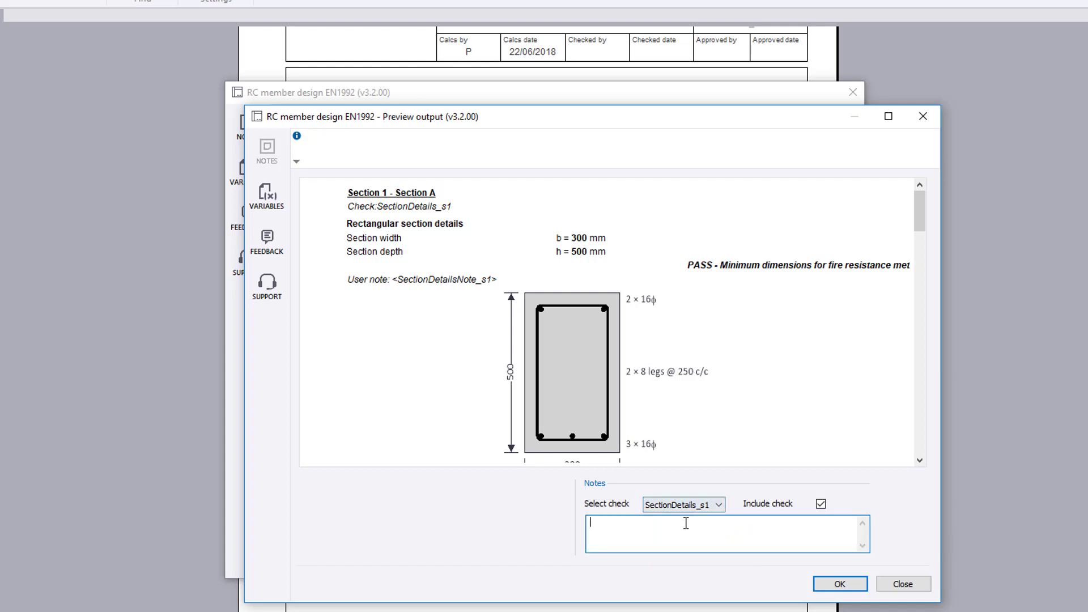
pyautogui.write('section note')
pyautogui.click(589, 290)
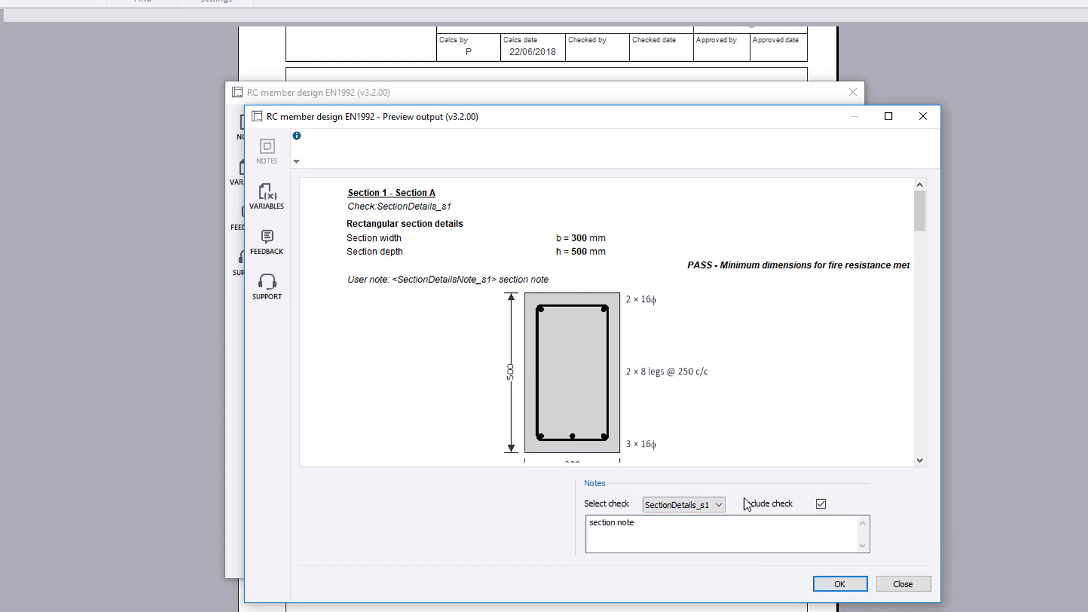
pyautogui.click(848, 586)
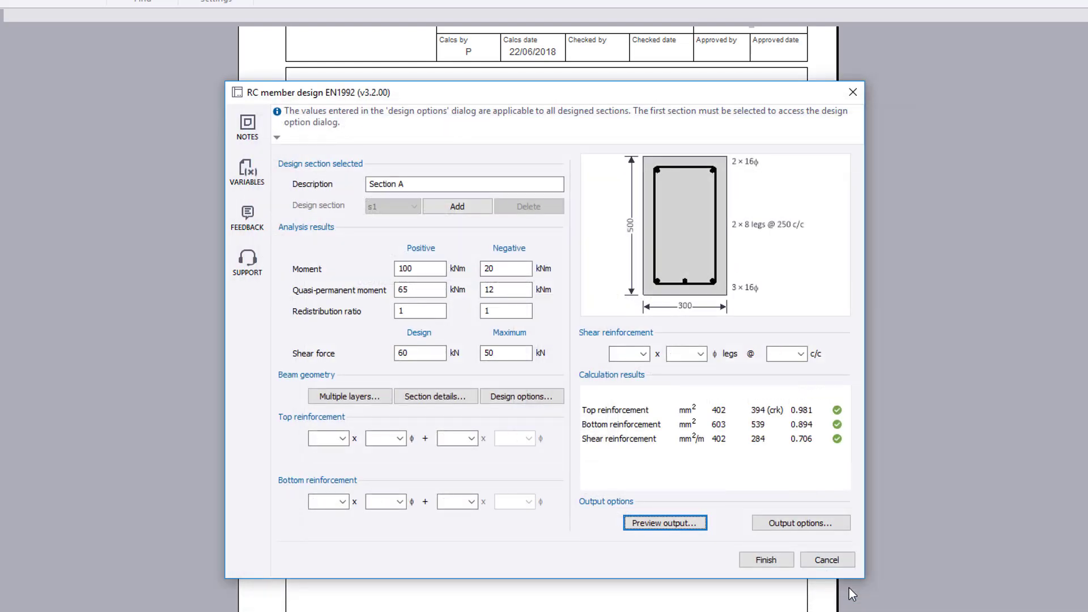
# - Insert the calculation with Full output, including sketch and materials, into the document
pyautogui.click(823, 521)
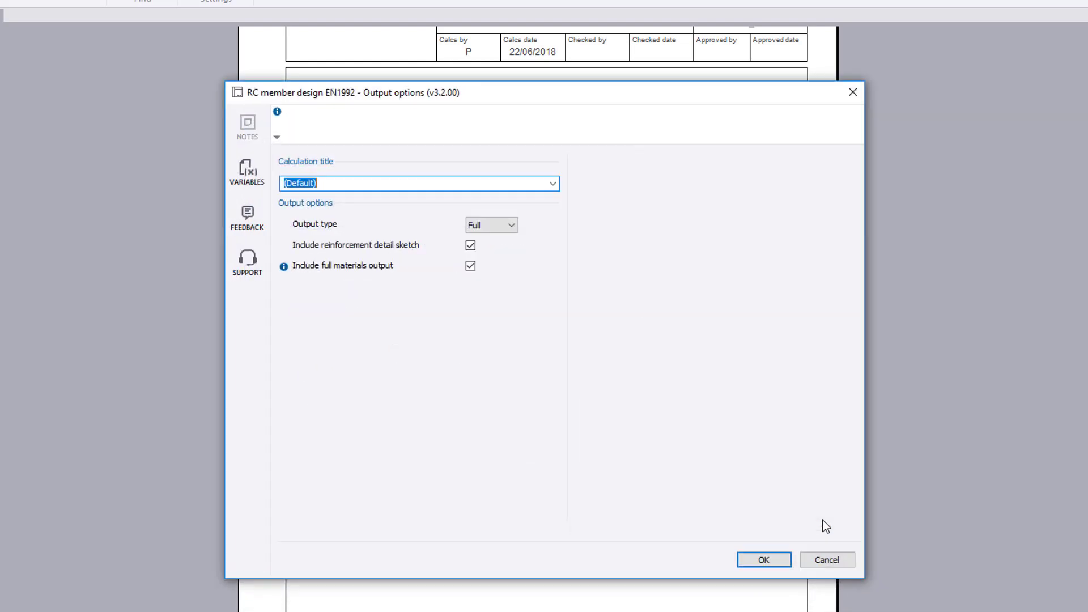
pyautogui.click(511, 224)
pyautogui.click(512, 227)
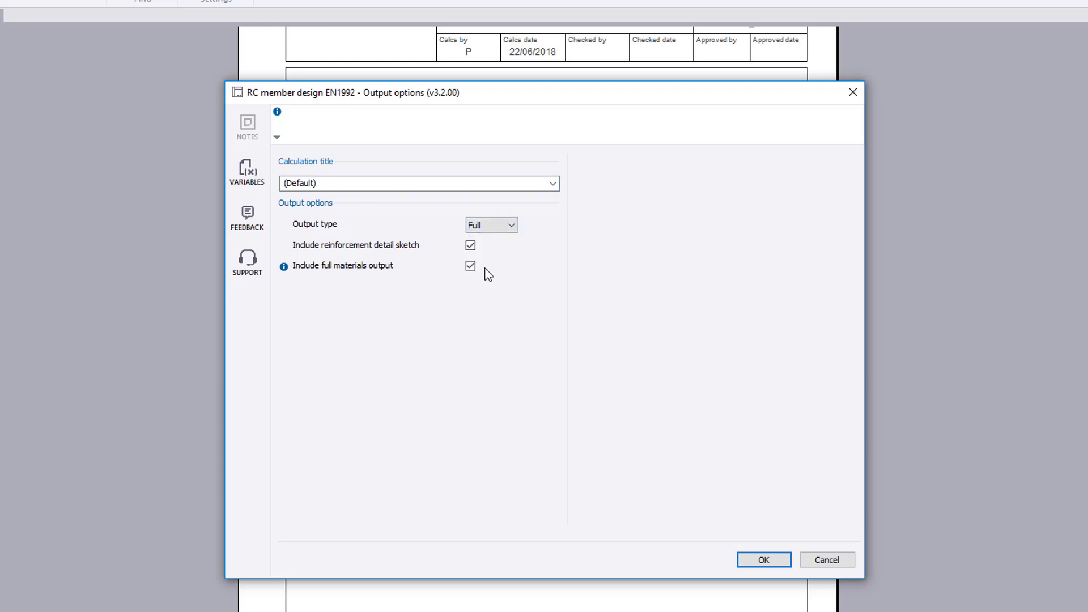
pyautogui.click(377, 182)
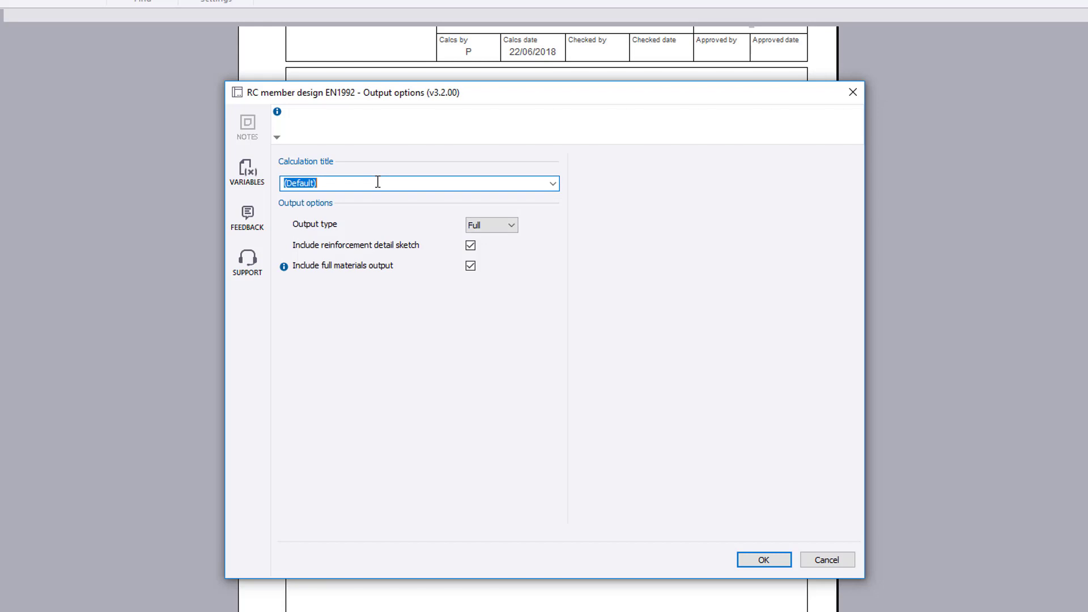
pyautogui.click(778, 559)
pyautogui.click(773, 558)
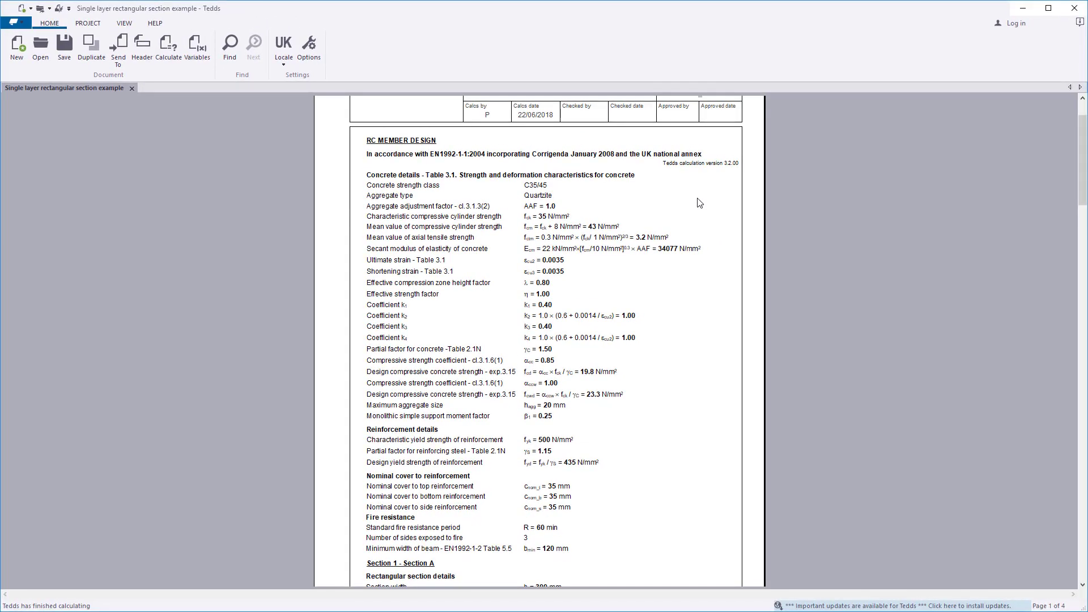
pyautogui.scroll(-8, 701, 206)
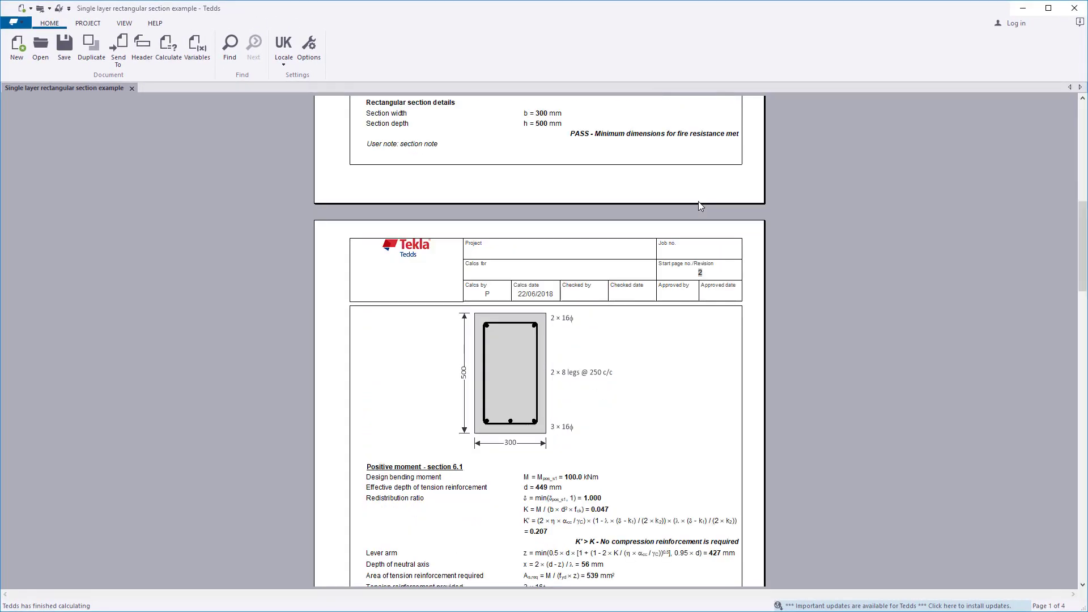
pyautogui.scroll(-5, 701, 205)
pyautogui.scroll(-8, 700, 205)
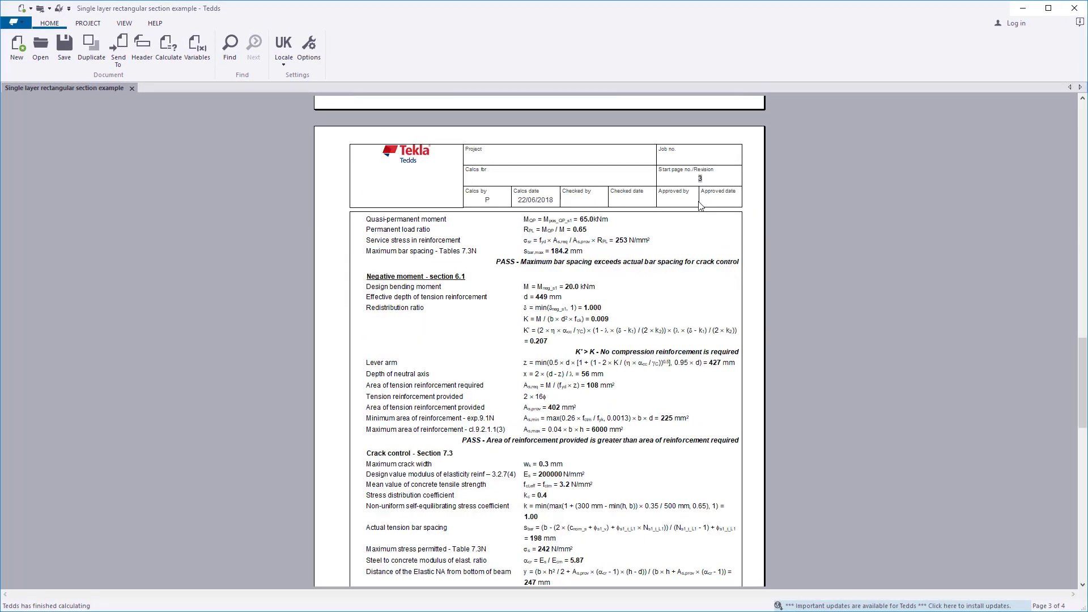
pyautogui.scroll(-6, 700, 206)
pyautogui.scroll(-16, 701, 206)
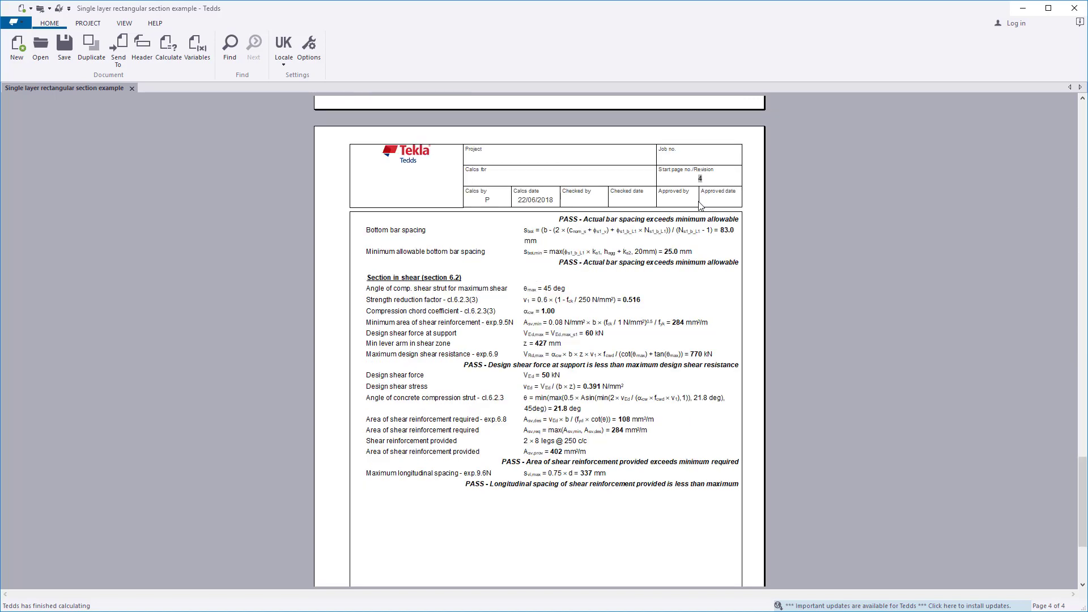